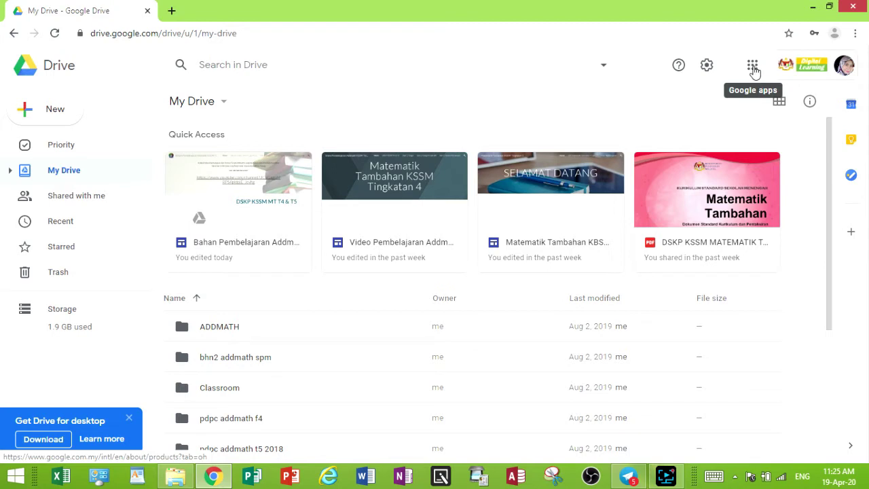
Open Jamboard from the Google apps list and create a new blank jam
click(753, 65)
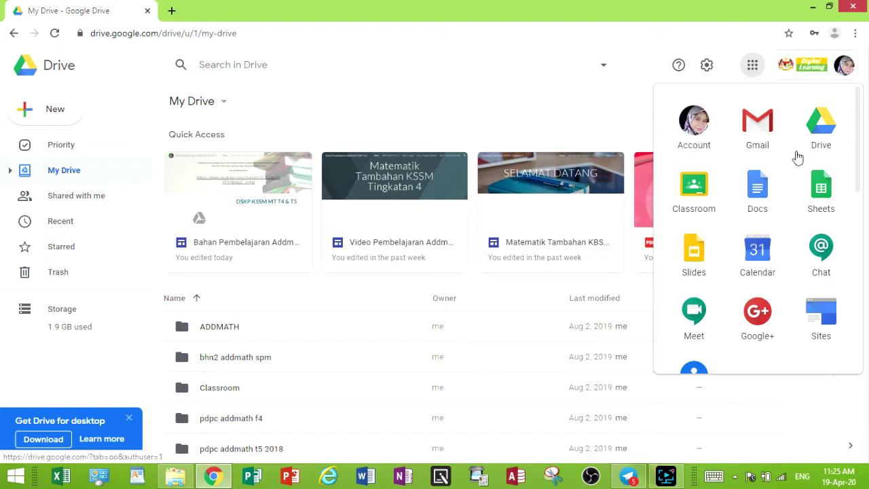
scroll(797, 154, down, 3)
scroll(797, 160, down, 1)
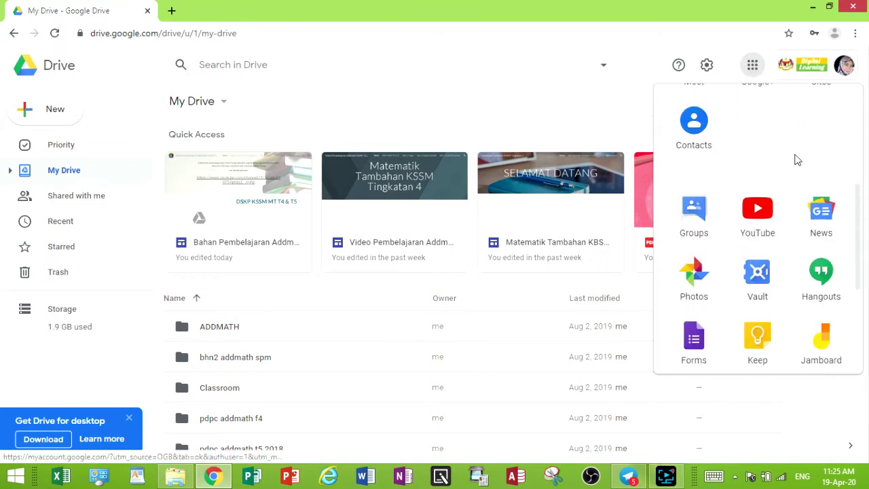
scroll(796, 159, down, 2)
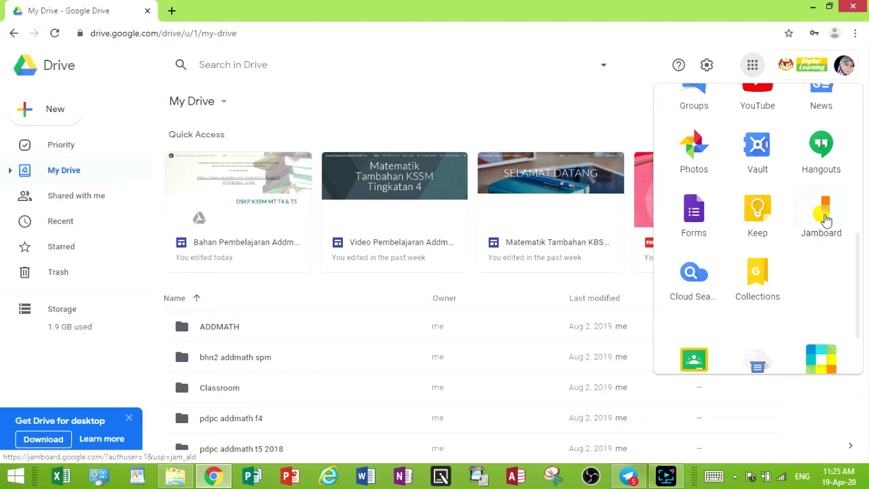
click(825, 219)
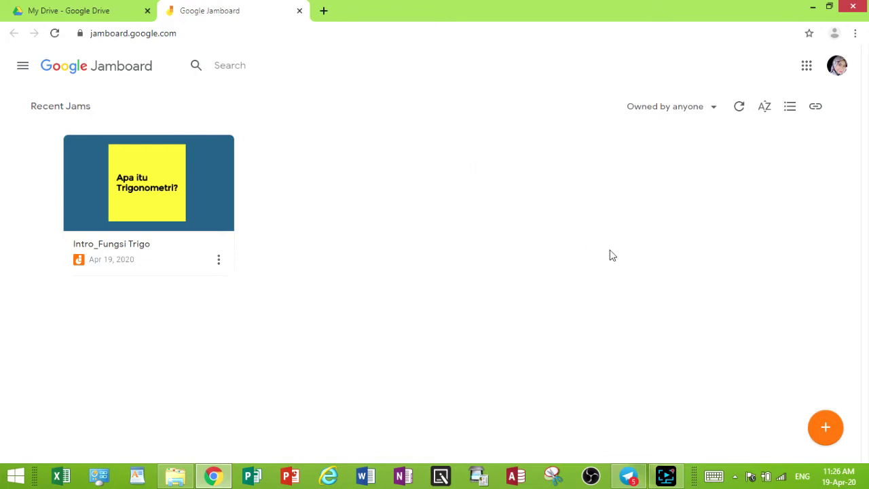
click(827, 429)
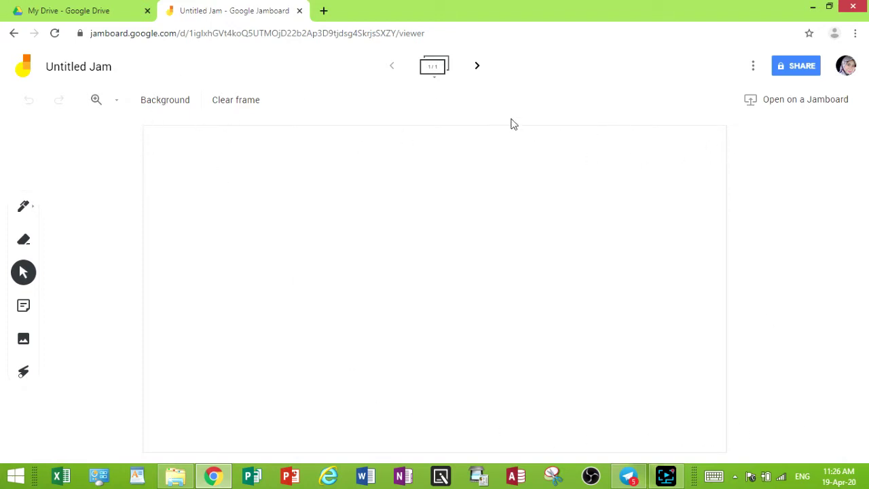
Draw a looping black freehand line across the blank frame with the Pen, and clear the frame
click(26, 209)
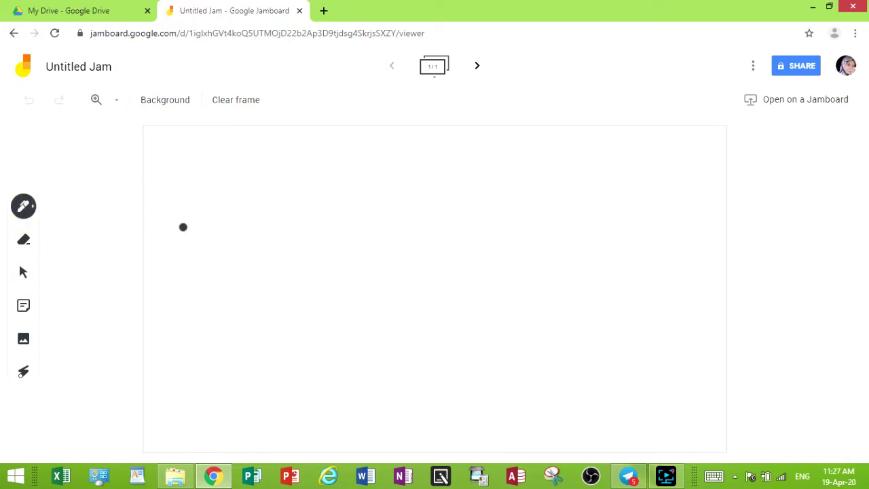
mouse_move(183, 227)
mouse_down()
mouse_move(349, 225)
mouse_move(272, 307)
mouse_up()
mouse_move(292, 249)
mouse_down()
mouse_move(400, 306)
mouse_move(482, 237)
mouse_move(659, 217)
mouse_move(684, 258)
mouse_up()
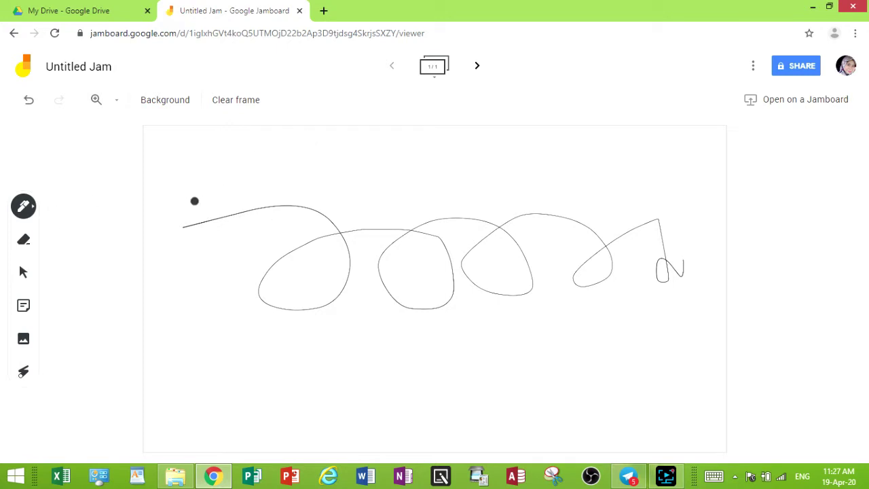
click(241, 103)
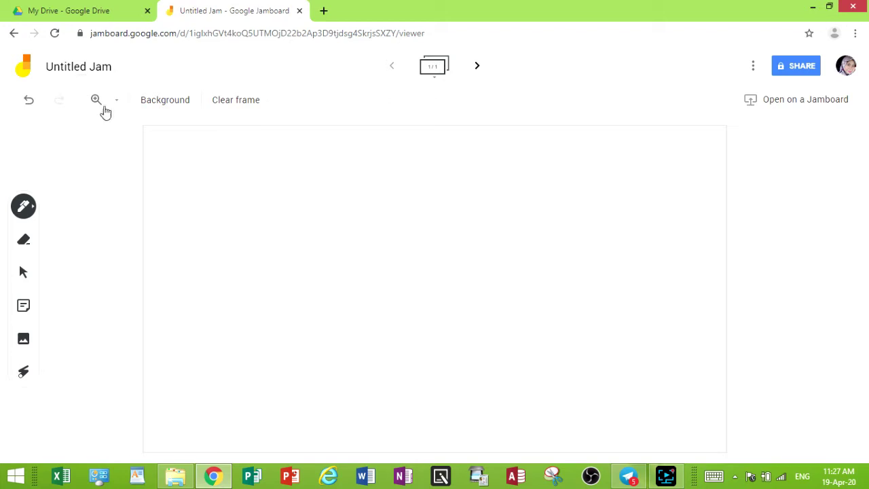
Rename the jam as "Intro Fungsi Trigo"
click(68, 71)
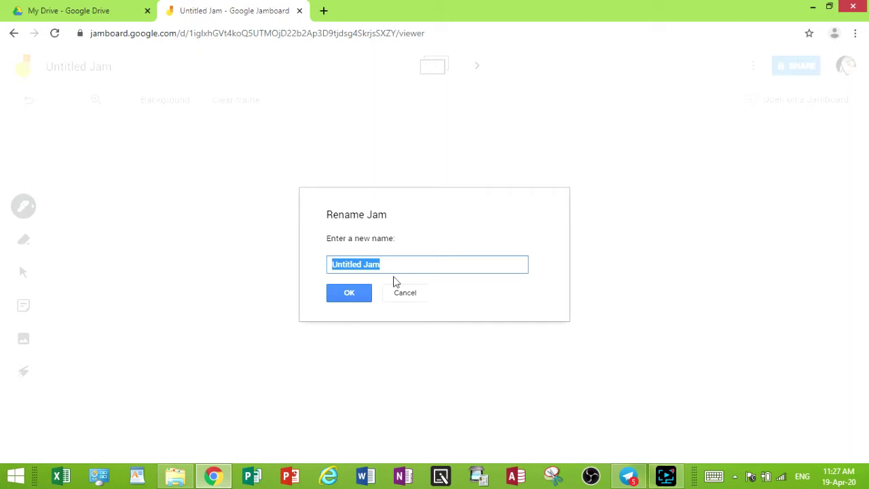
text(Inntro)
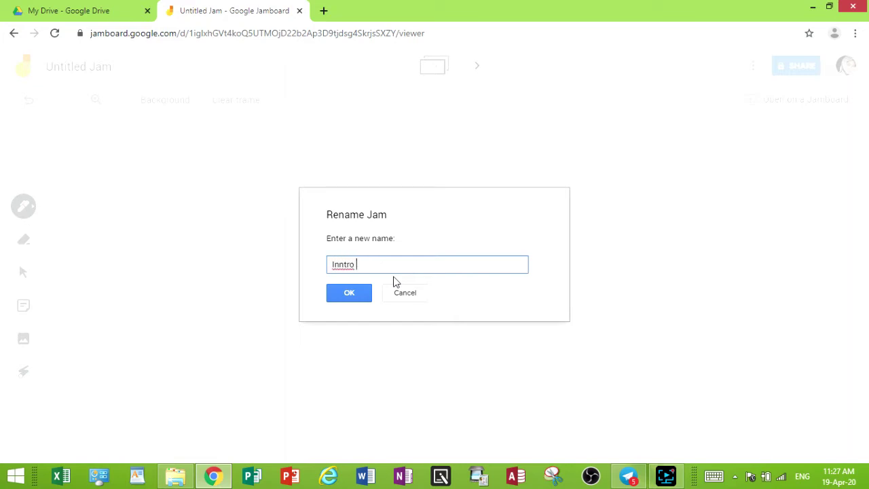
key(BackSpace)
key(BackSpace)
key(BackSpace)
key(BackSpace)
text(tro Fungsi Trigo)
click(358, 294)
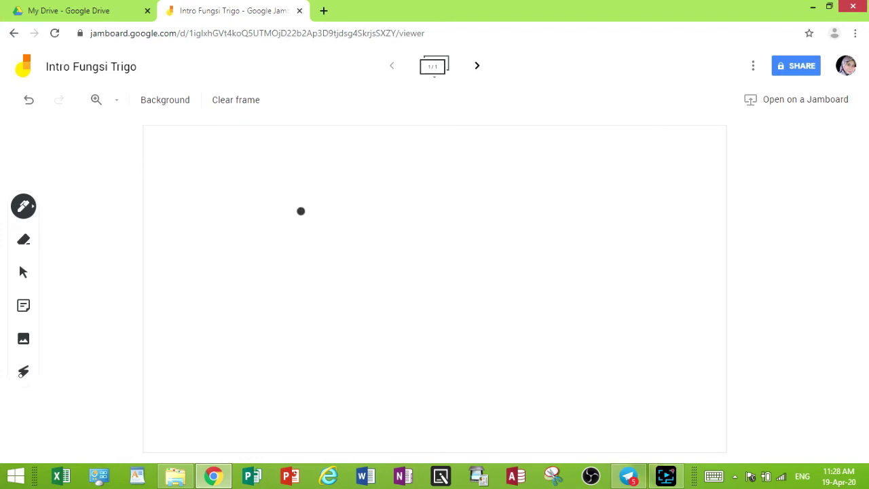
Set the first frame's background to blue and add a second frame with the same blue background
click(167, 106)
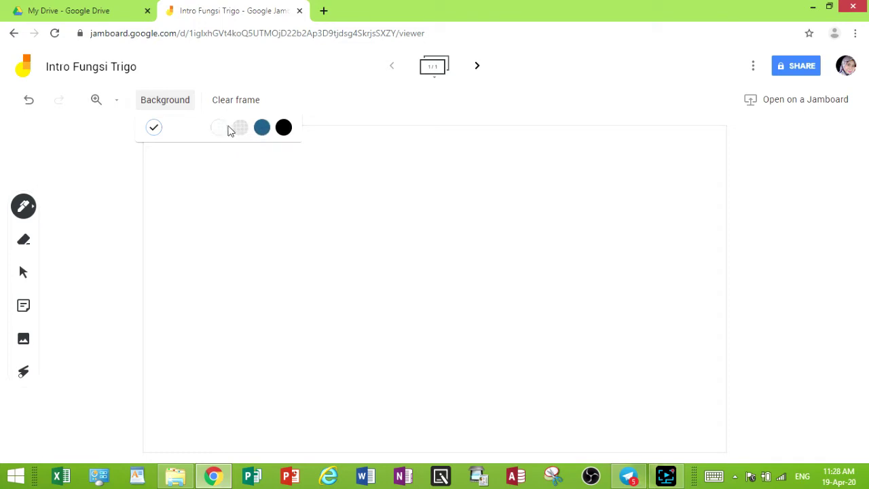
click(263, 129)
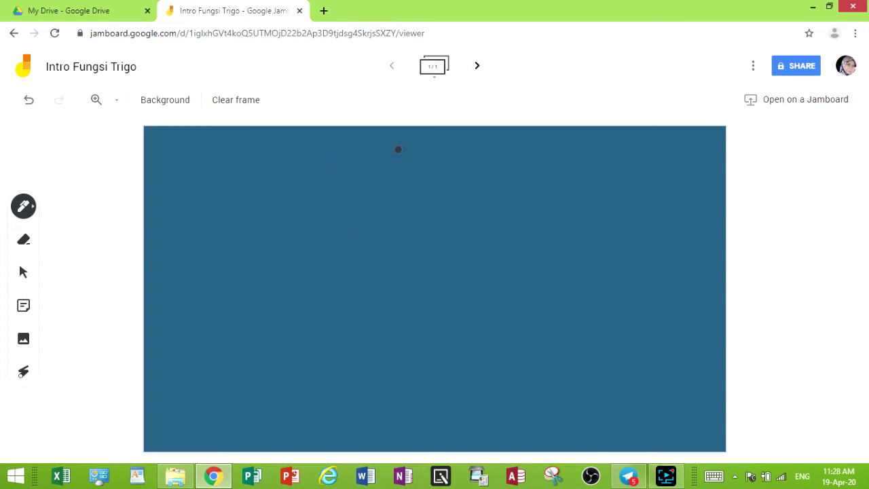
click(477, 68)
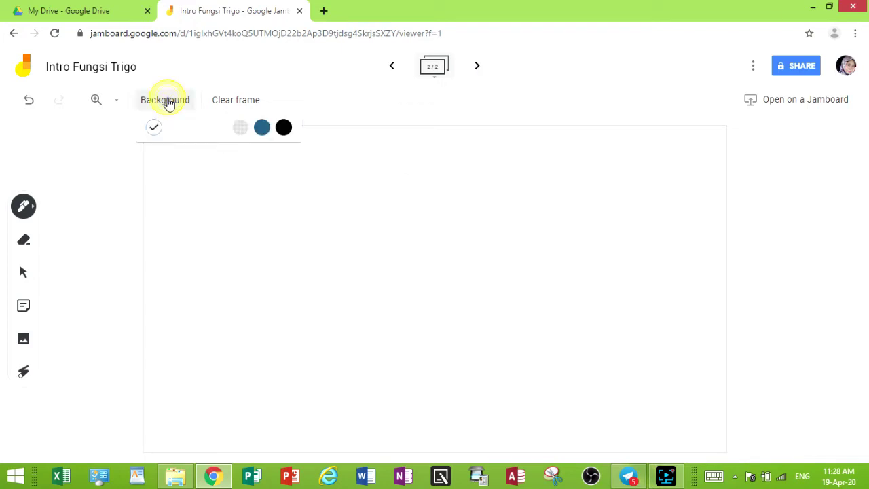
click(262, 128)
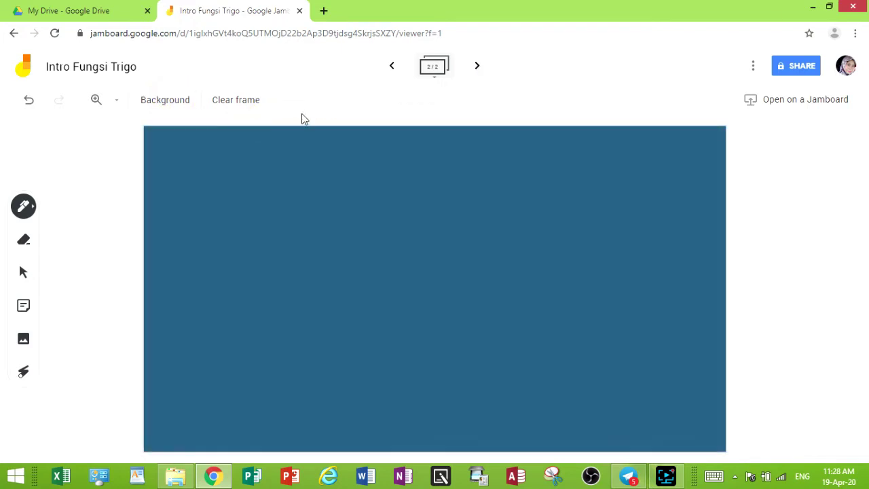
Add a third frame with a light background and return to the first frame
click(474, 70)
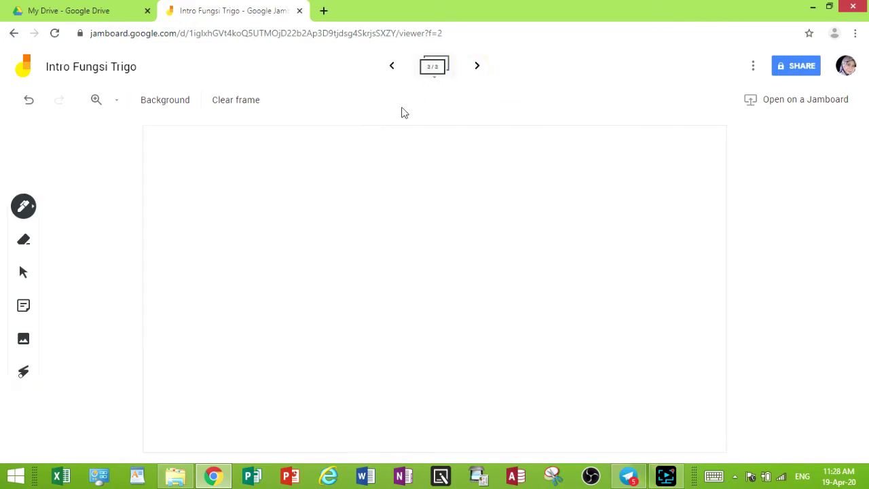
click(180, 104)
click(217, 128)
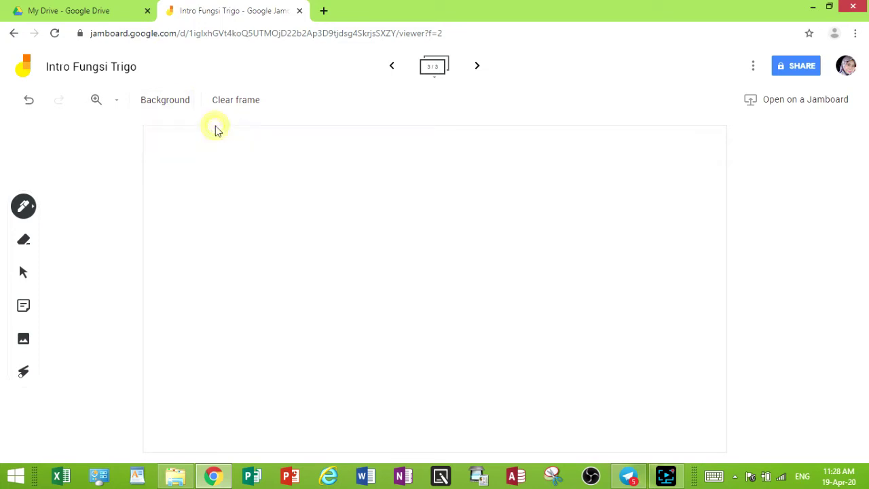
click(392, 67)
click(392, 68)
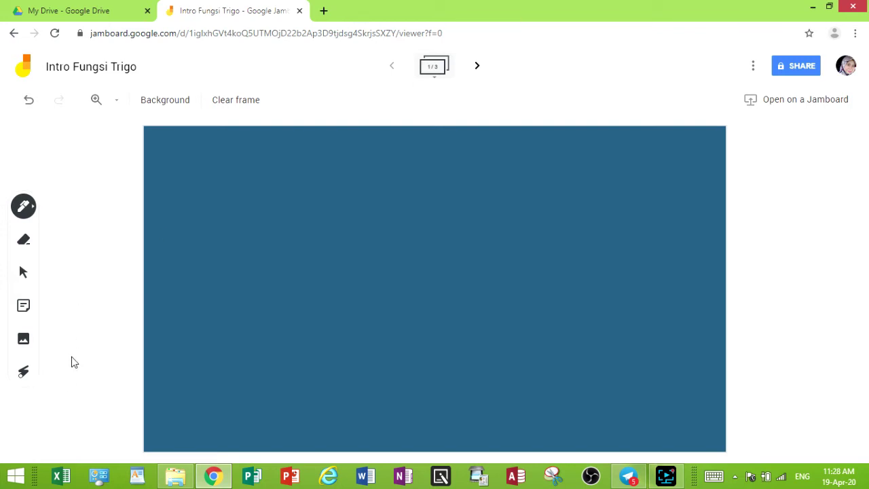
Scribble a black freehand line on the first frame with the Marker, and clear the frame
click(34, 210)
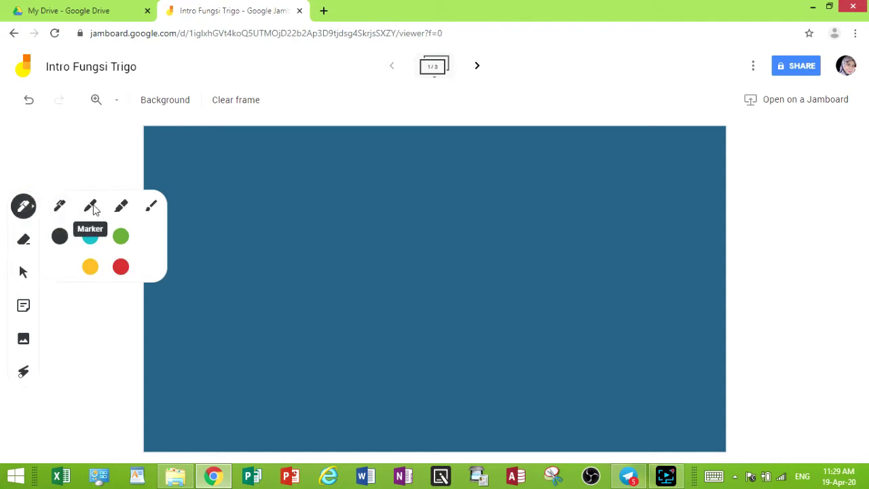
click(91, 207)
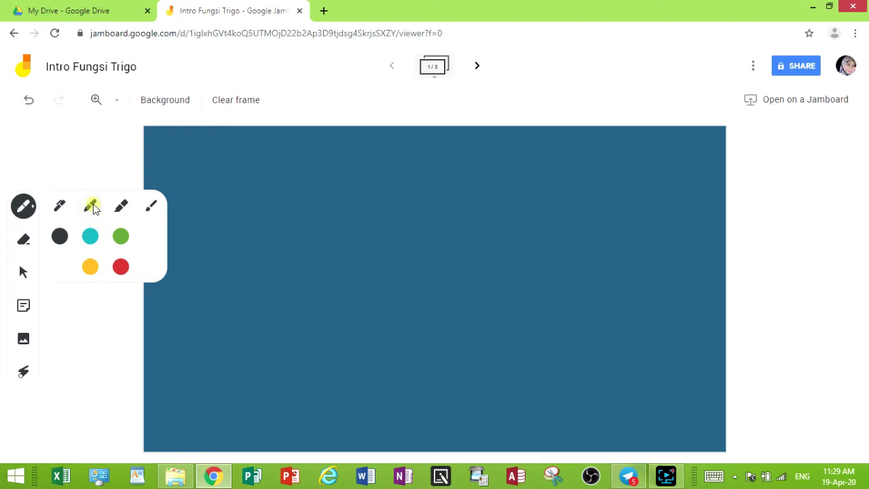
mouse_move(211, 205)
mouse_down()
mouse_move(283, 338)
mouse_move(361, 235)
mouse_move(544, 281)
mouse_up()
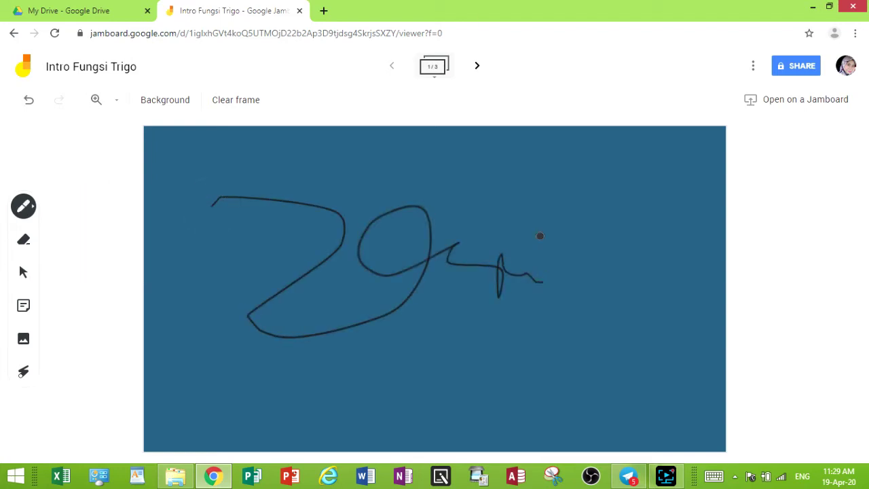
click(254, 104)
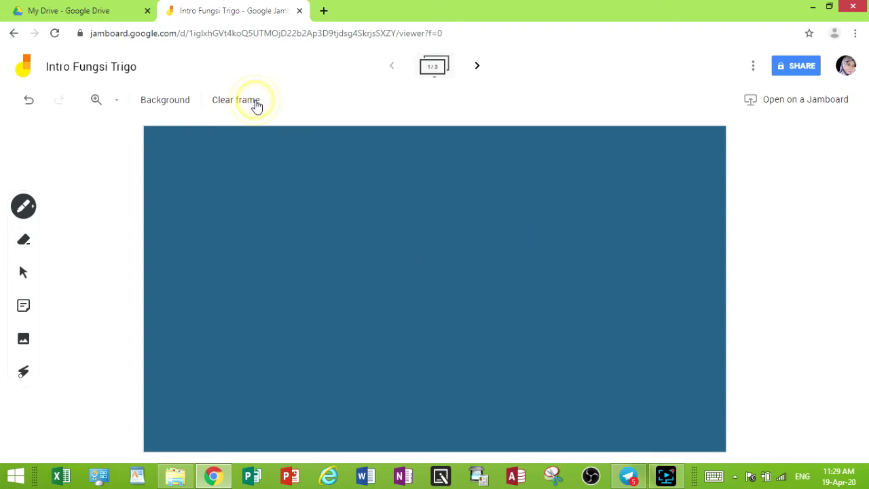
Draw three roughly horizontal black strokes on the first frame with the Highlighter, and clear the frame
click(27, 207)
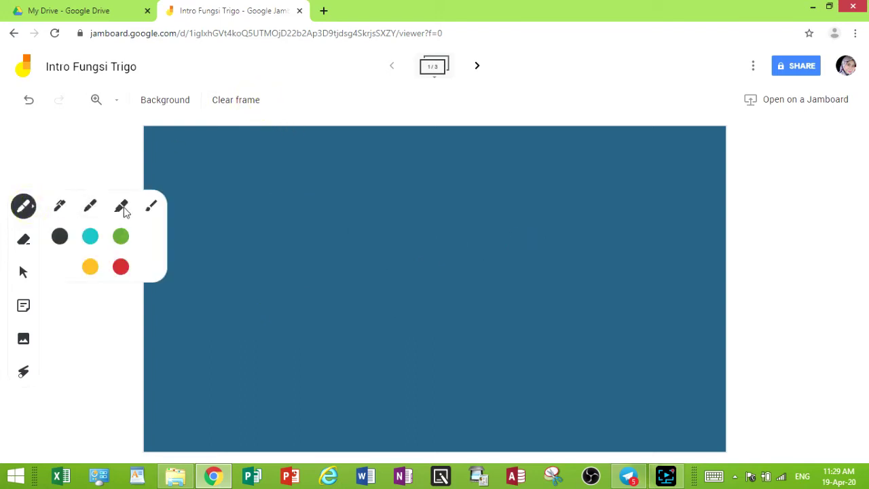
click(123, 209)
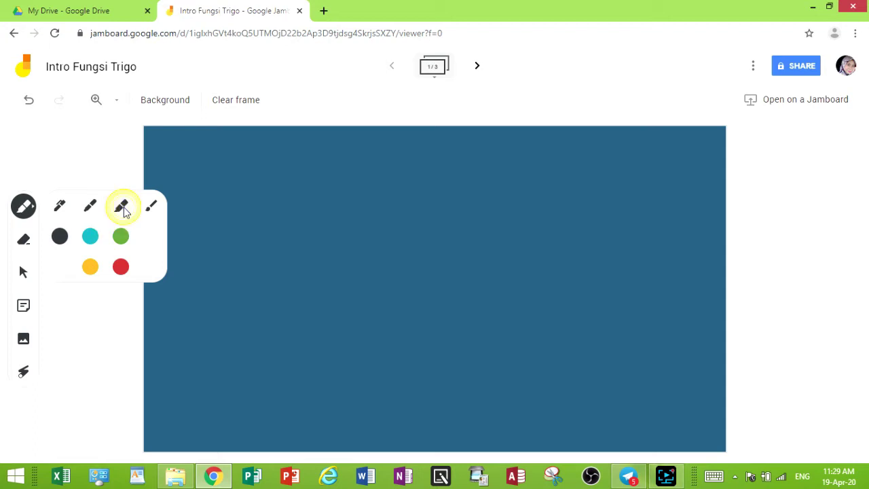
mouse_move(192, 196)
mouse_down()
mouse_move(502, 227)
mouse_move(540, 243)
mouse_up()
drag(193, 251, 557, 316)
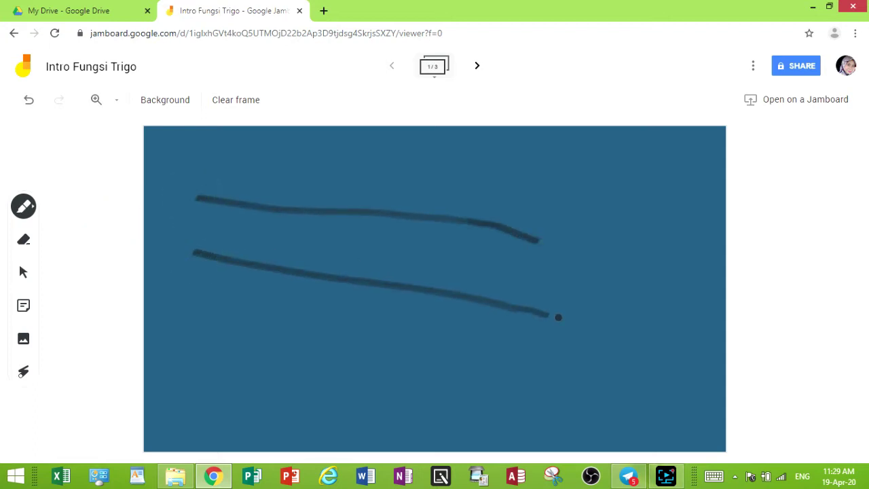
drag(216, 349, 491, 381)
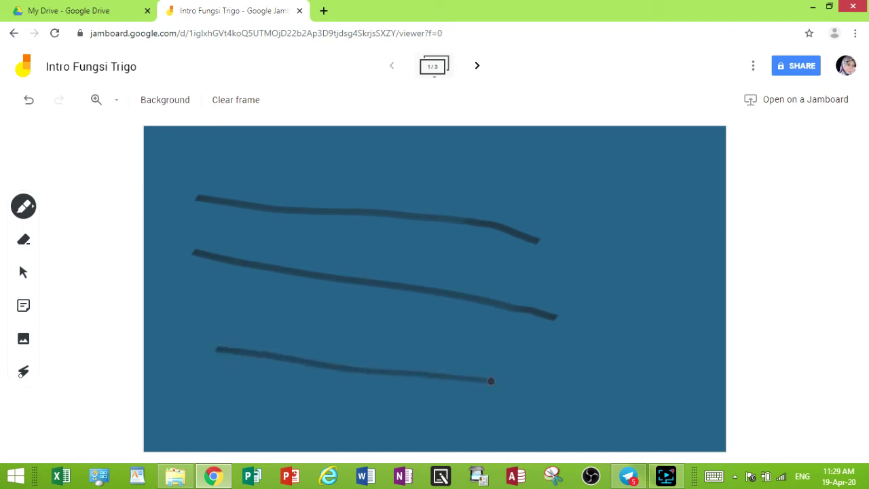
click(250, 104)
Paint two yellow strokes on the first frame with the Brush, and clear the frame
click(34, 210)
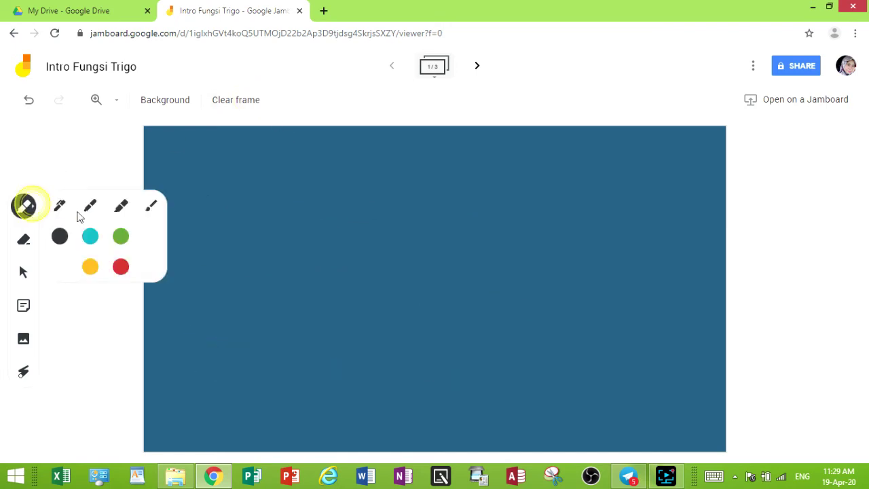
click(154, 208)
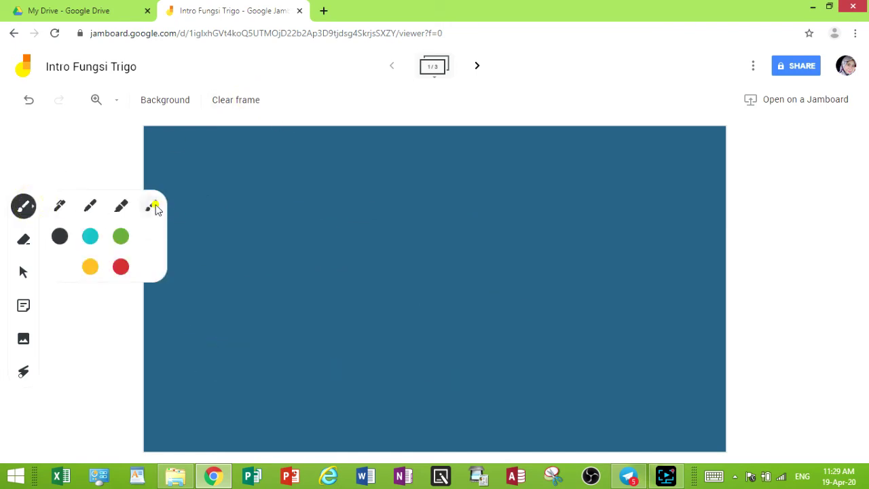
click(153, 207)
click(91, 270)
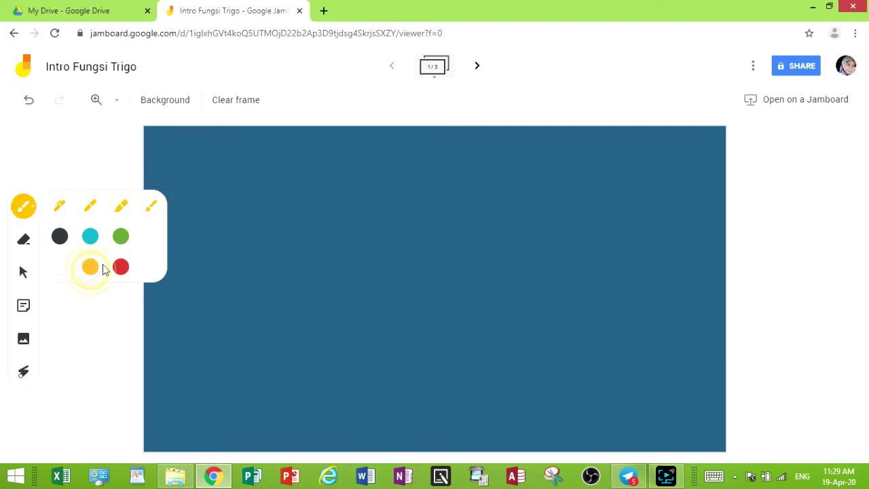
mouse_move(204, 233)
mouse_down()
mouse_move(485, 262)
mouse_move(367, 299)
mouse_up()
mouse_move(203, 321)
mouse_down()
mouse_move(385, 334)
mouse_move(369, 349)
mouse_up()
click(228, 100)
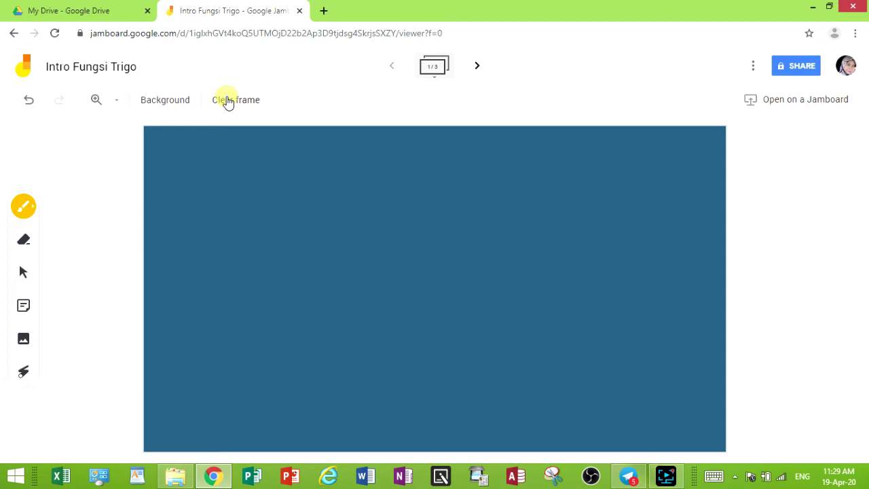
Switch the drawing tool back to the Pen and close its options
click(32, 214)
click(63, 212)
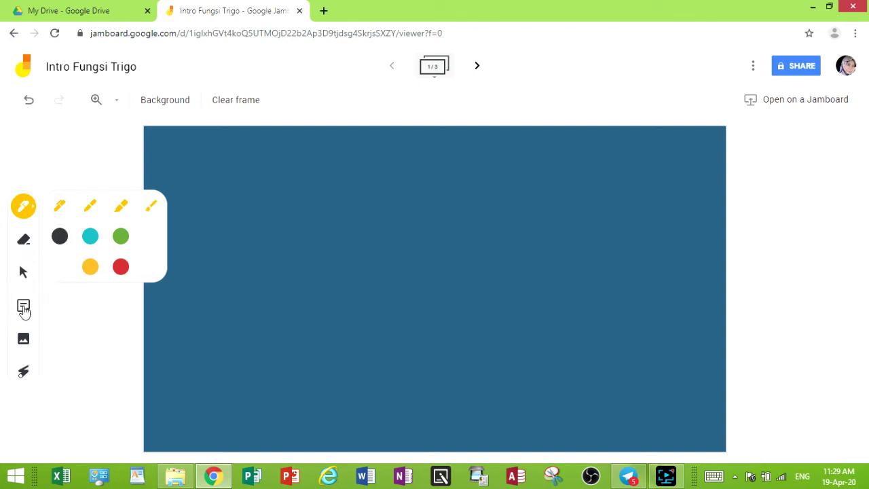
click(62, 318)
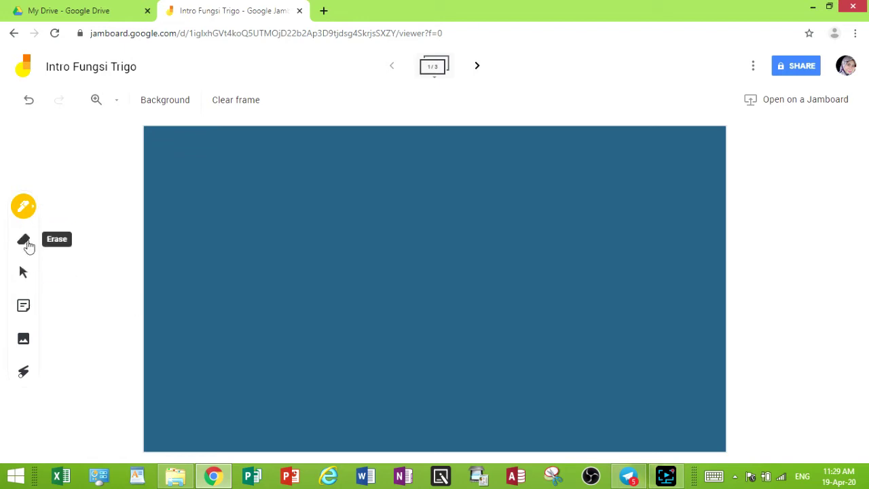
Add a pink sticky note reading "Apa itu Trigonometri?" to the first frame, without adding a second note
click(24, 307)
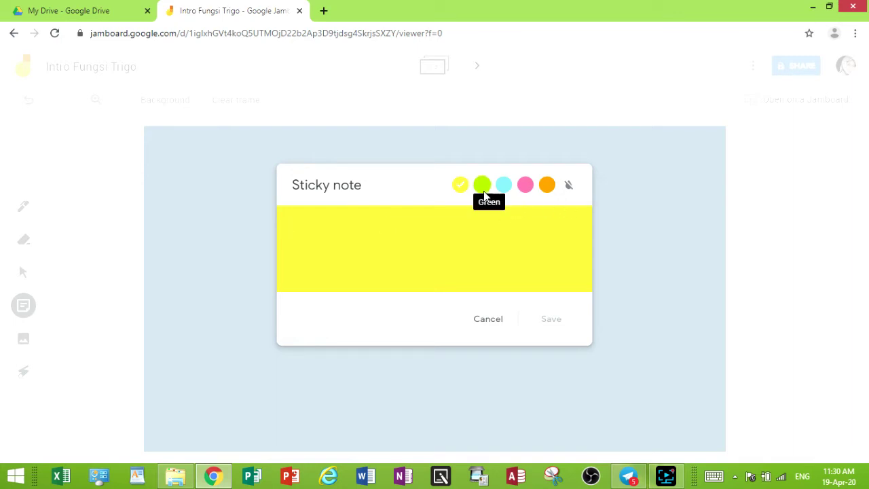
click(504, 186)
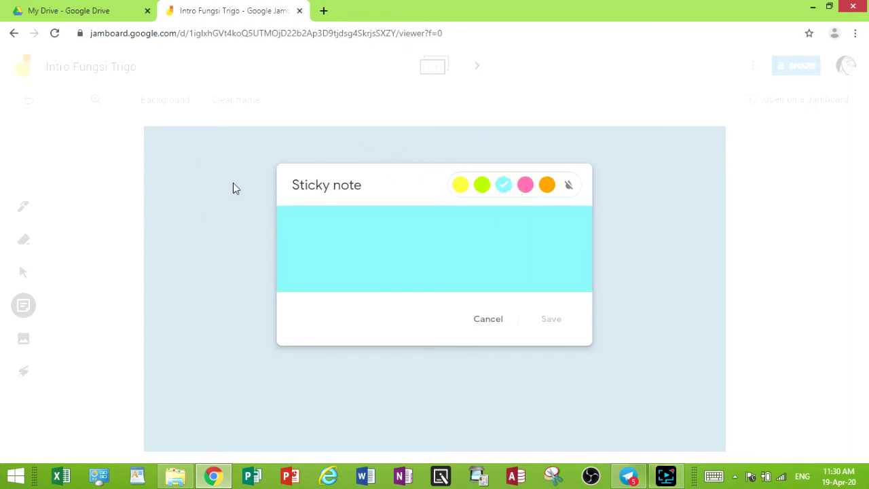
click(464, 188)
click(528, 191)
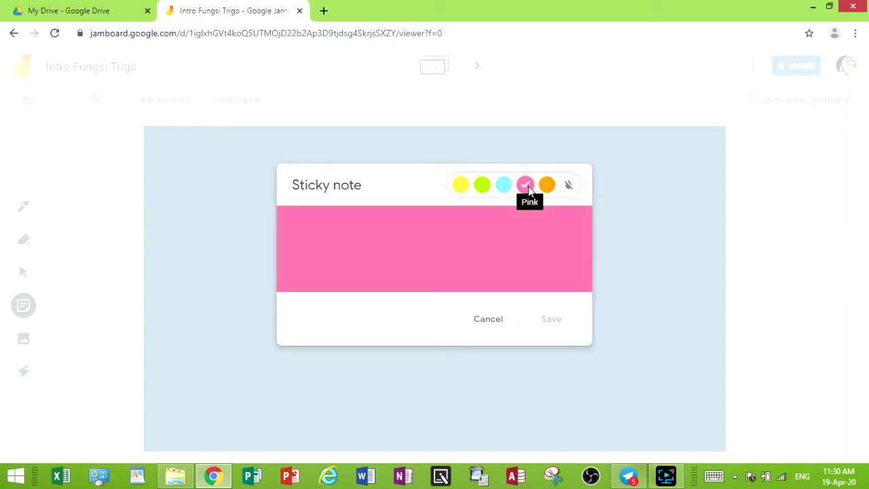
click(368, 221)
text(Apa)
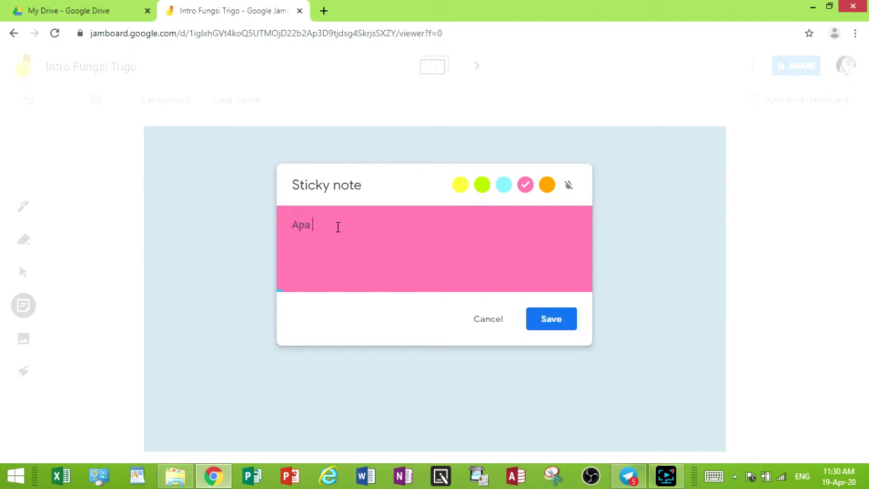
text( it)
text(u Trigono)
text(mte)
text(ri)
text(?)
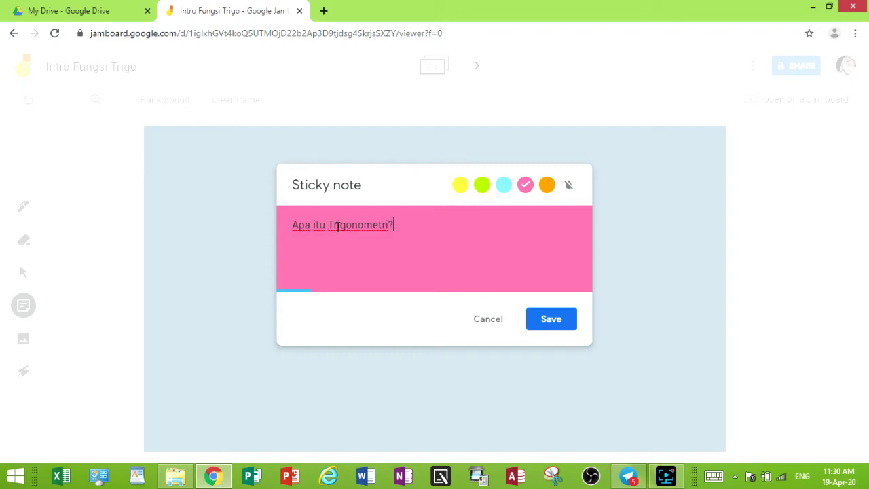
click(551, 326)
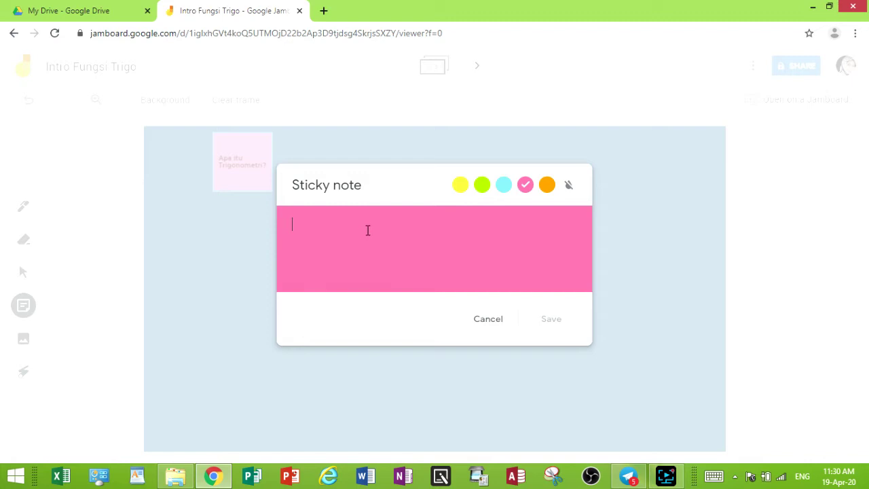
click(490, 321)
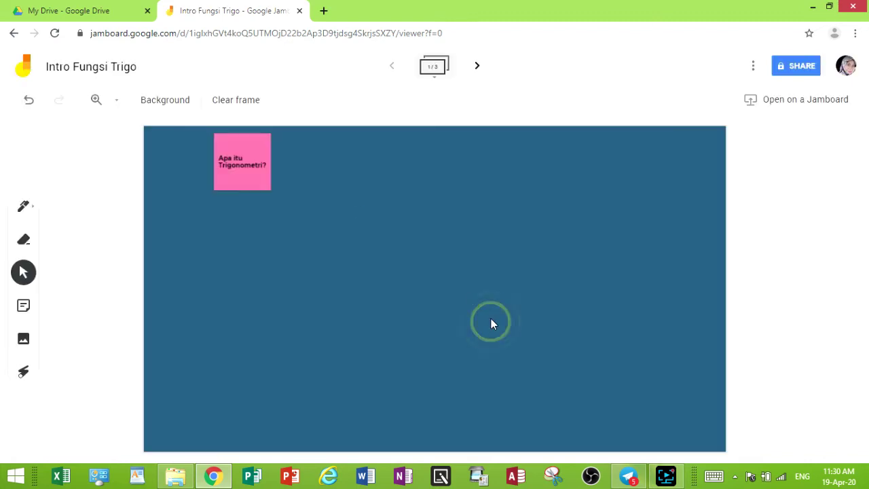
Enlarge the pink "Apa itu Trigonometri?" note to nearly the full frame height and centre it on the frame
click(252, 168)
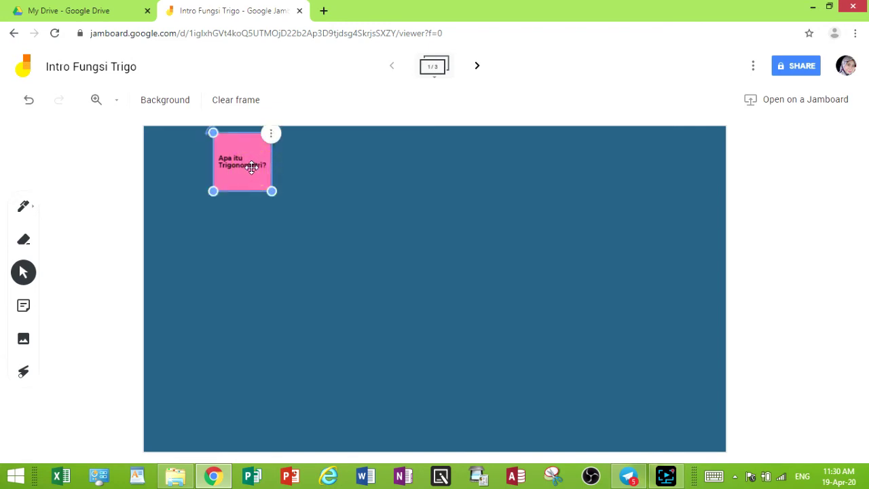
click(241, 158)
drag(272, 192, 501, 437)
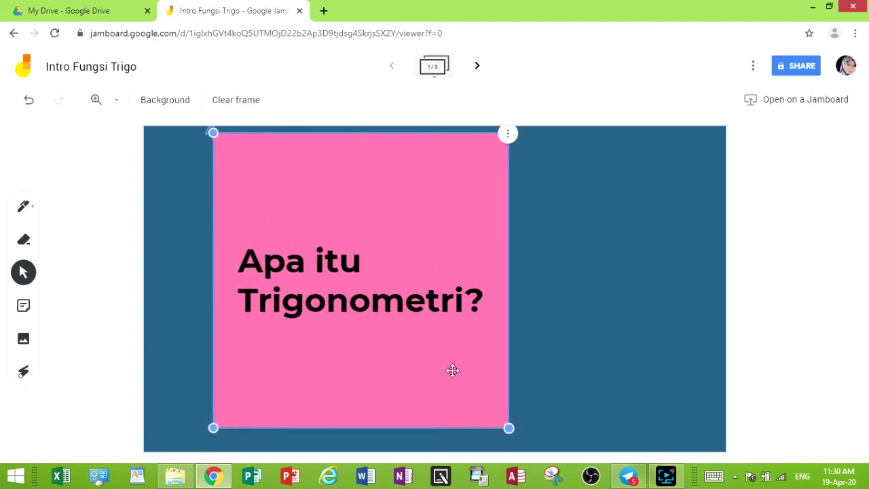
drag(367, 233, 443, 236)
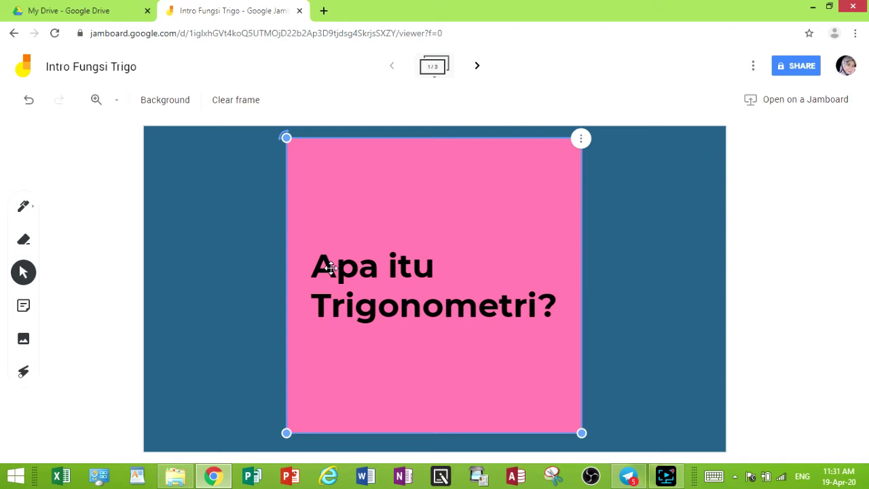
drag(320, 249, 320, 250)
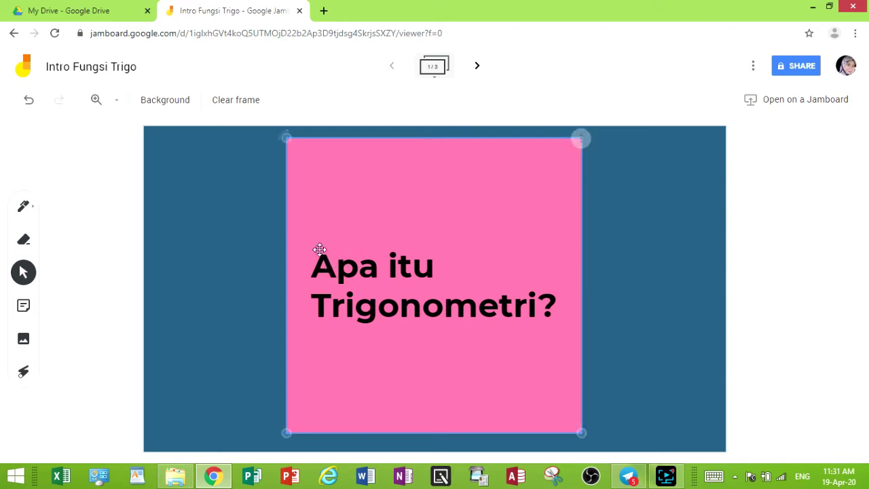
On the second frame, add a yellow sticky note reading "Trginometri ialah berkaitan sudut,segitiga dan geometri"
click(478, 66)
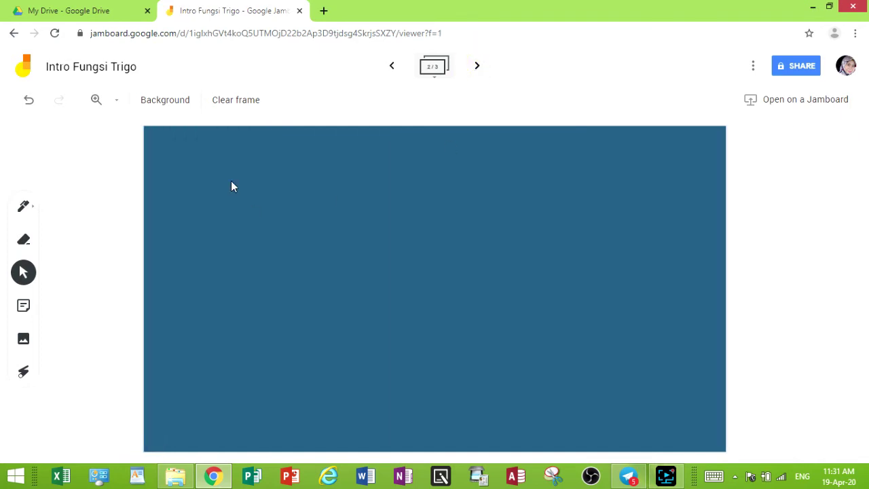
click(24, 307)
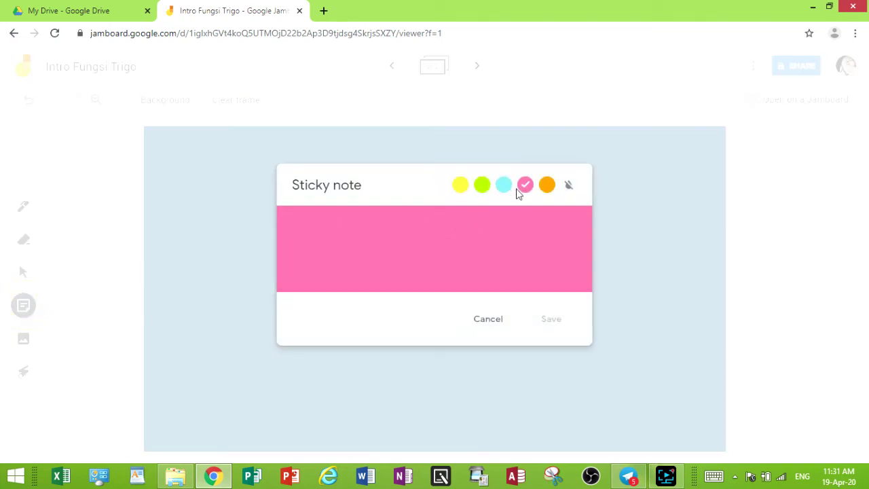
click(459, 185)
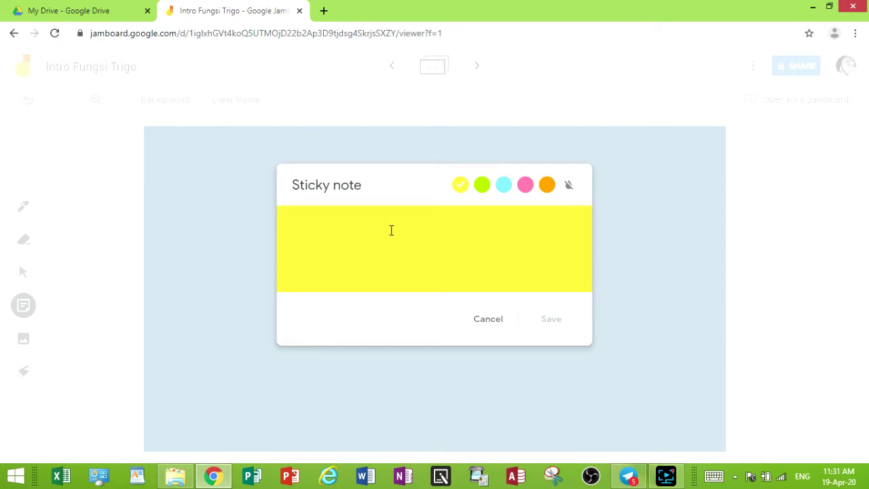
text(T)
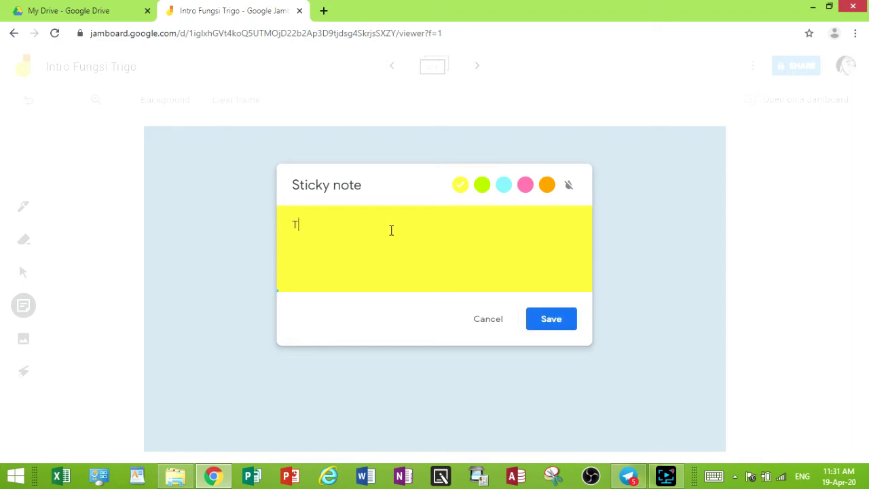
text(rginometri ialah )
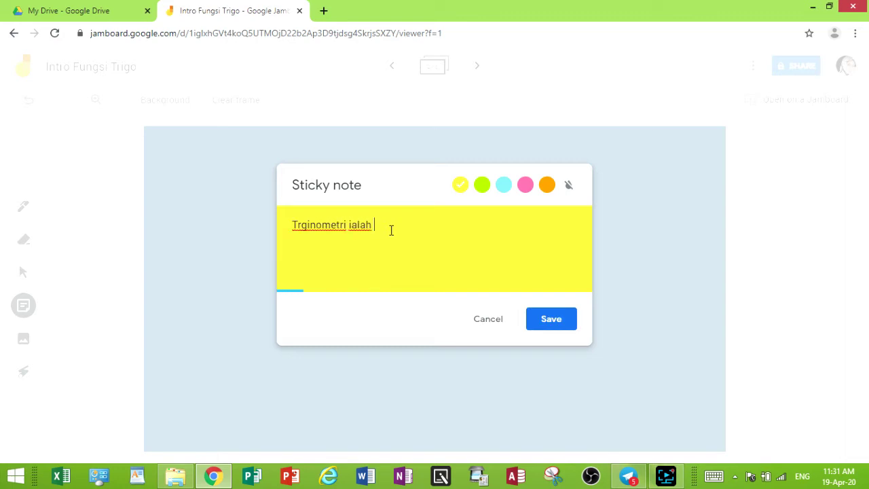
text(berkaitan sudut,se)
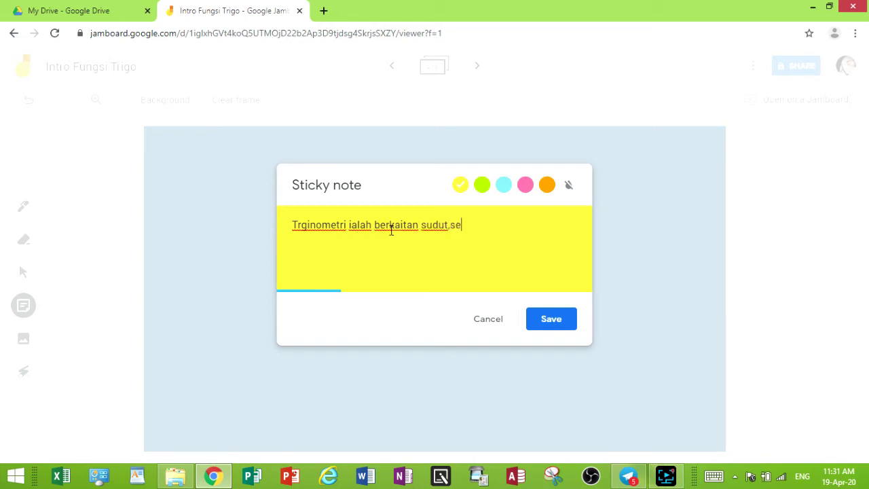
text(gitiga dan geomteri)
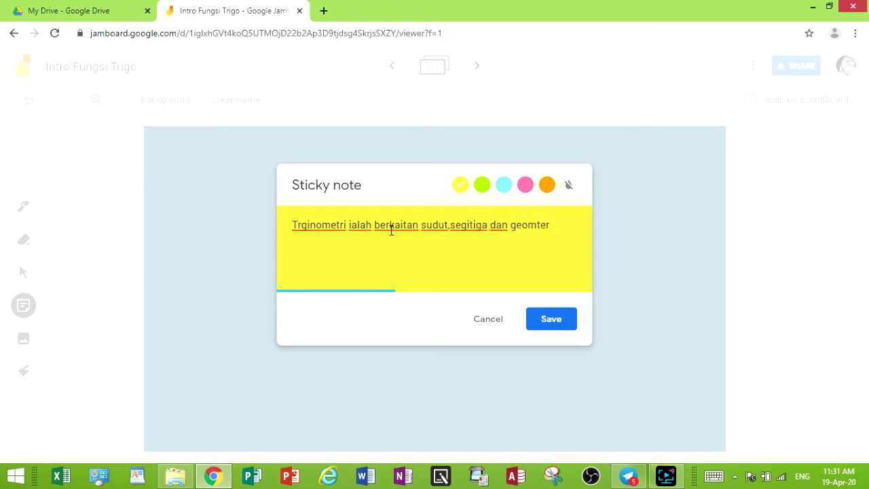
key(BackSpace)
key(BackSpace)
text(i)
click(548, 318)
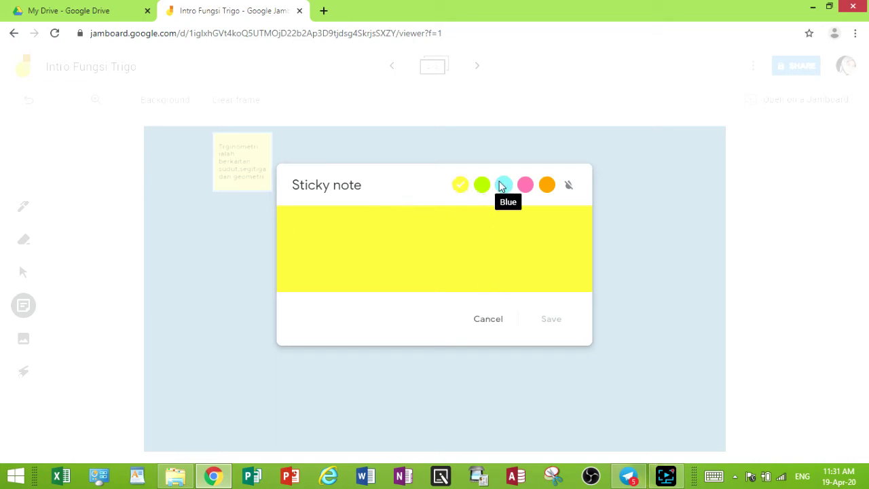
Add a pink sticky note reading "Berasal dari bahasa Yunani" to the second frame
click(525, 185)
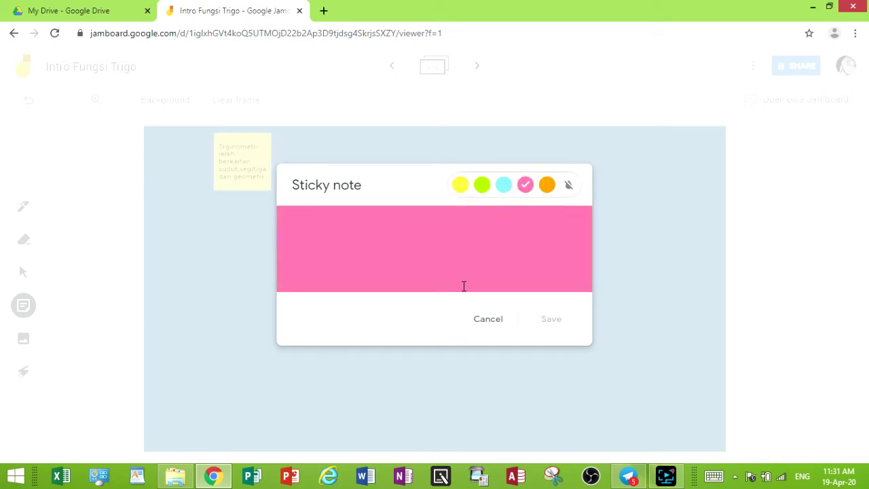
click(433, 223)
text(Berasal dari bahasa)
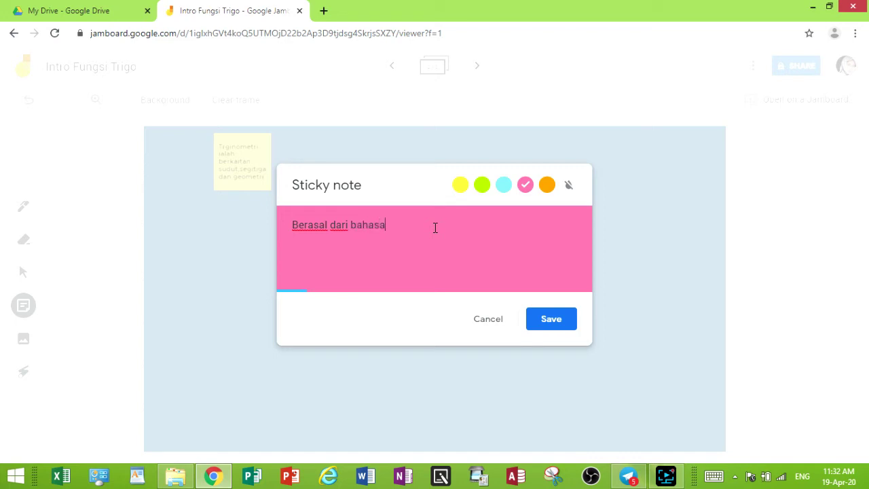
text(Yunani)
click(552, 317)
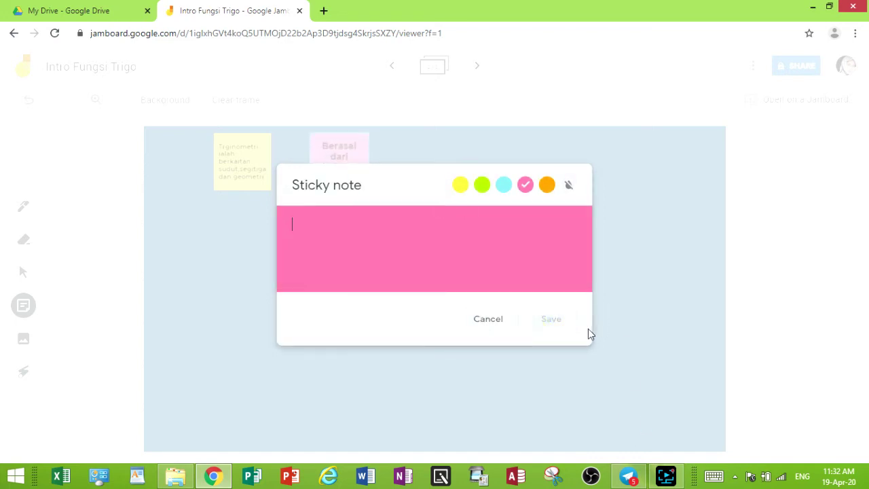
click(487, 319)
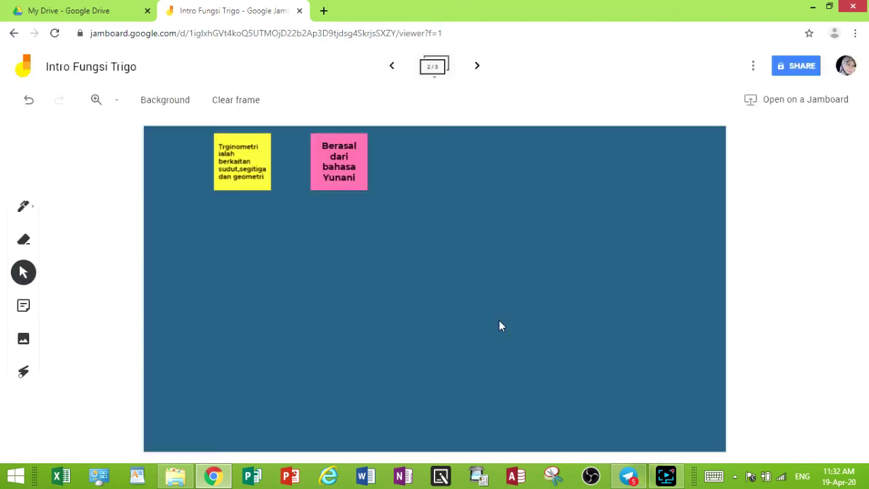
Move the yellow note down into the lower left of the second frame and enlarge it to about three times its size
click(244, 156)
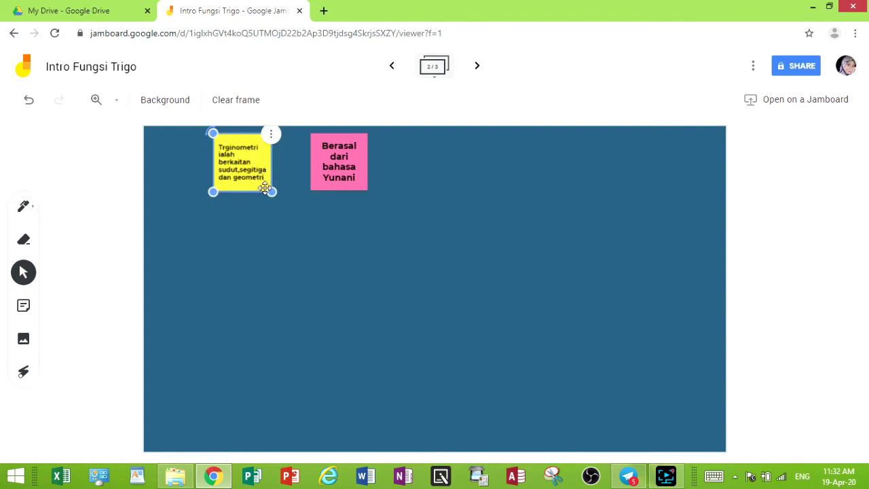
drag(250, 167, 261, 265)
click(265, 280)
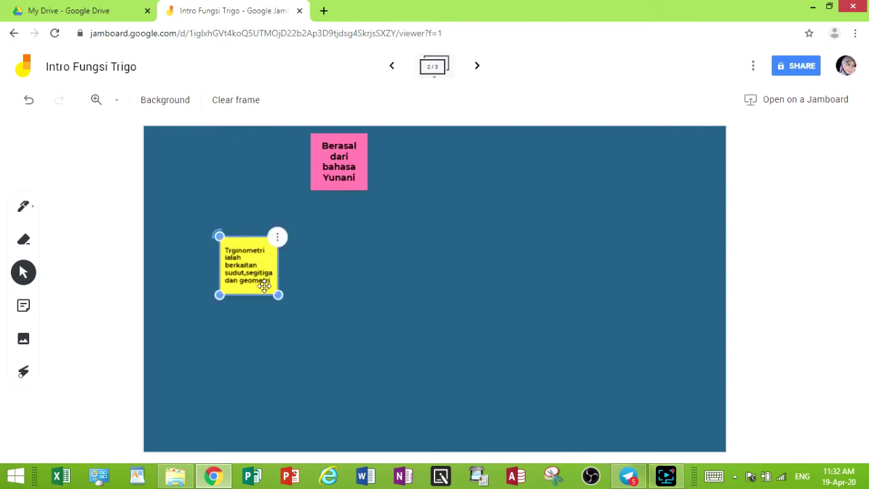
drag(277, 295, 399, 415)
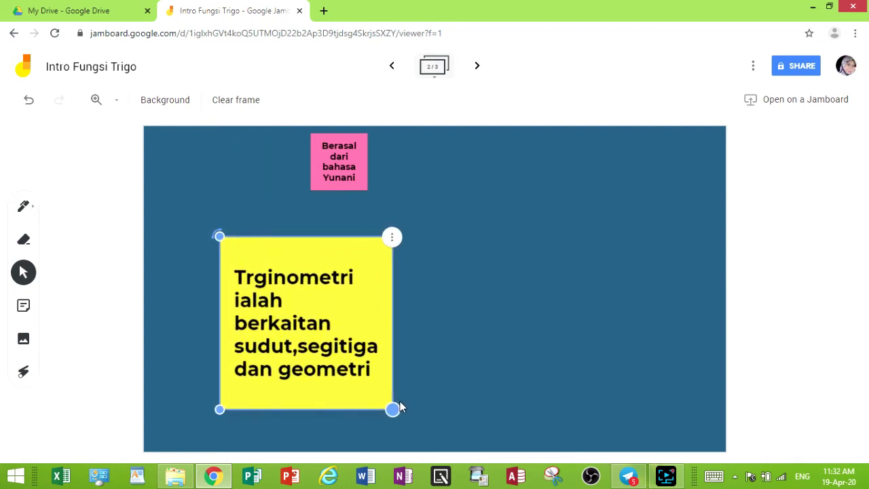
Correct the first word of the yellow note's text to "Trigonometri" and save the note
double_click(272, 282)
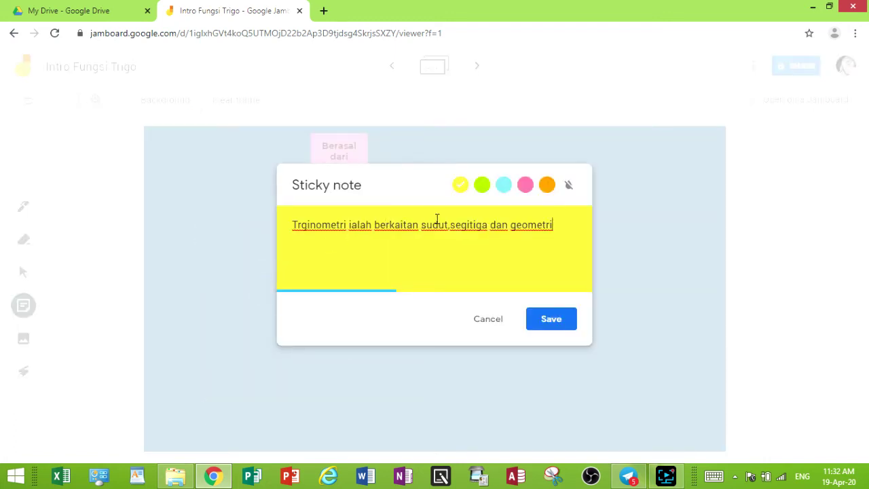
click(303, 227)
text(ig)
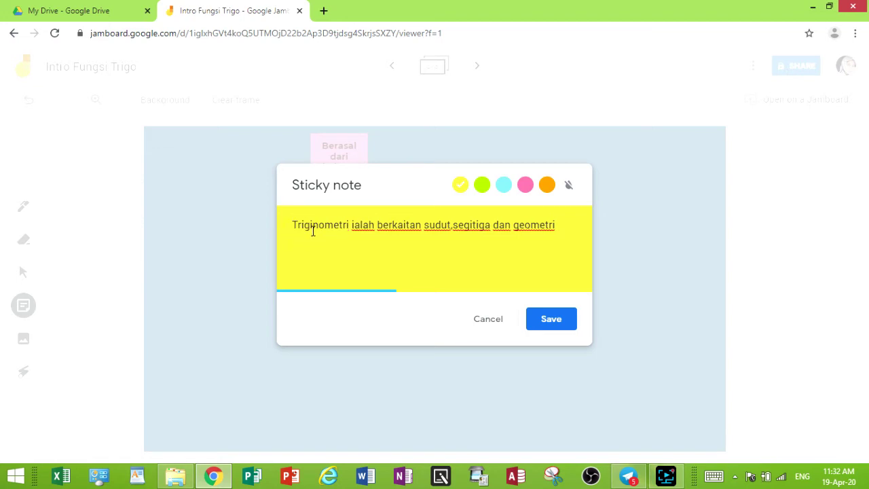
click(313, 230)
key(BackSpace)
text(o)
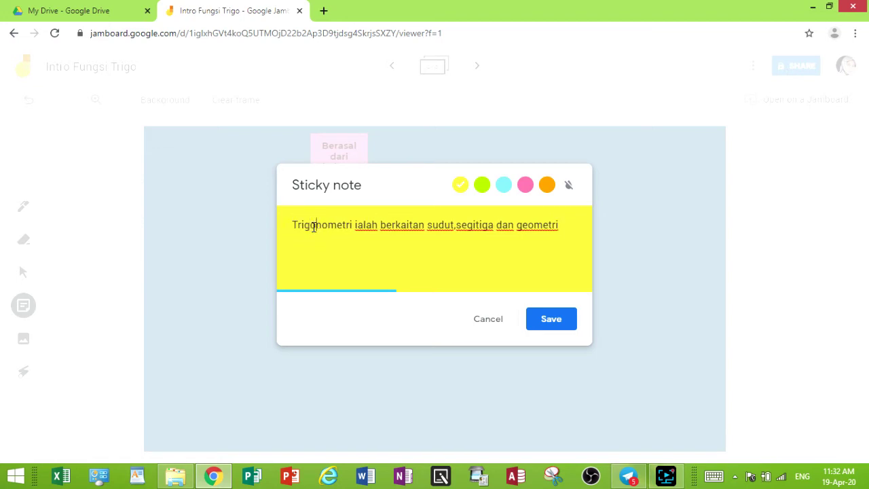
click(563, 327)
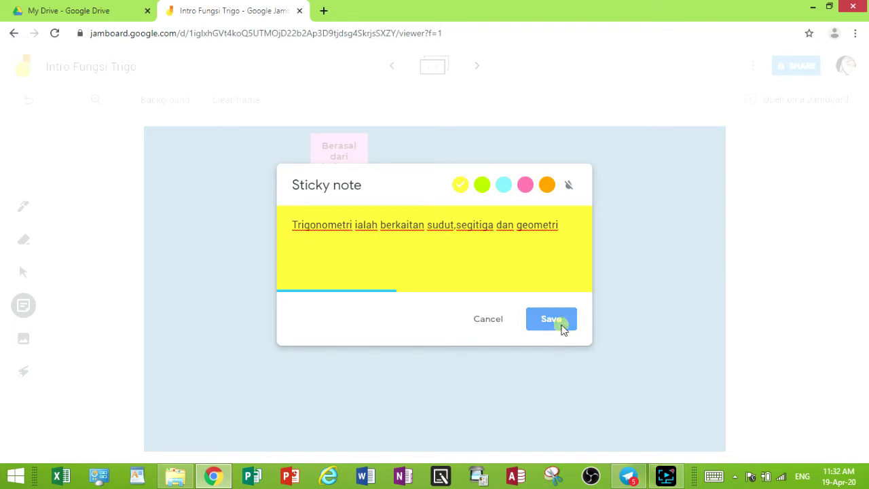
Tilt the yellow note counterclockwise, then enlarge it slightly and shift it up and left within the frame
click(312, 316)
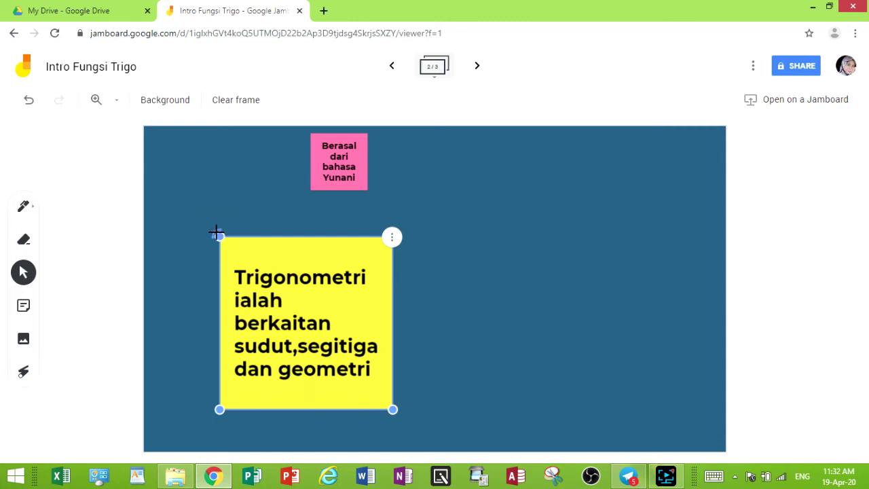
drag(216, 233, 194, 267)
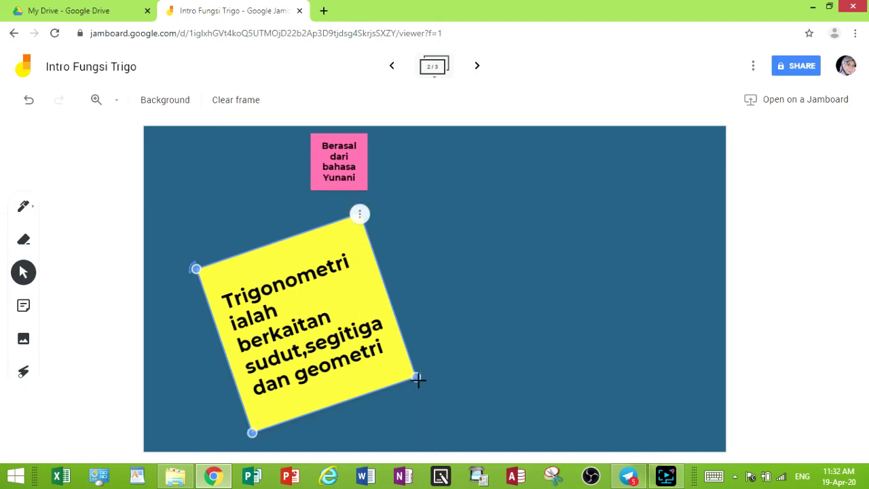
drag(416, 378, 448, 392)
drag(353, 328, 330, 301)
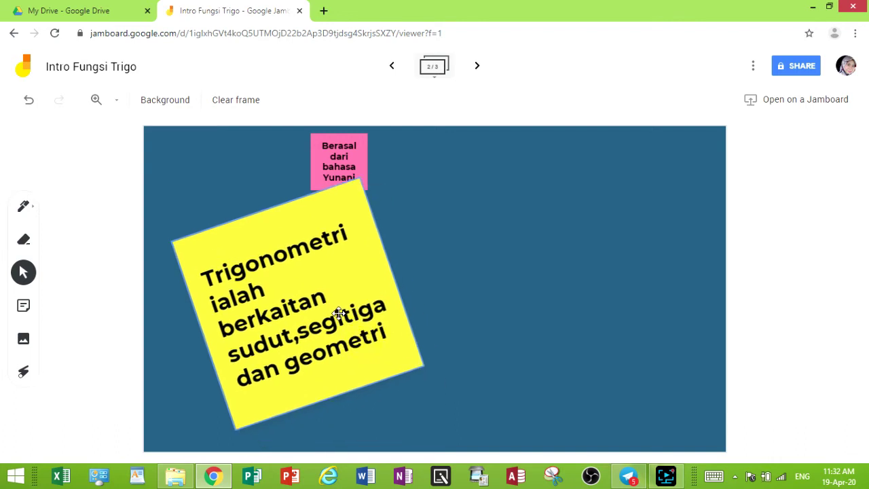
Move the pink "Berasal dari bahasa Yunani" note to the right half of the frame and enlarge it to about twice its size
drag(339, 154, 567, 269)
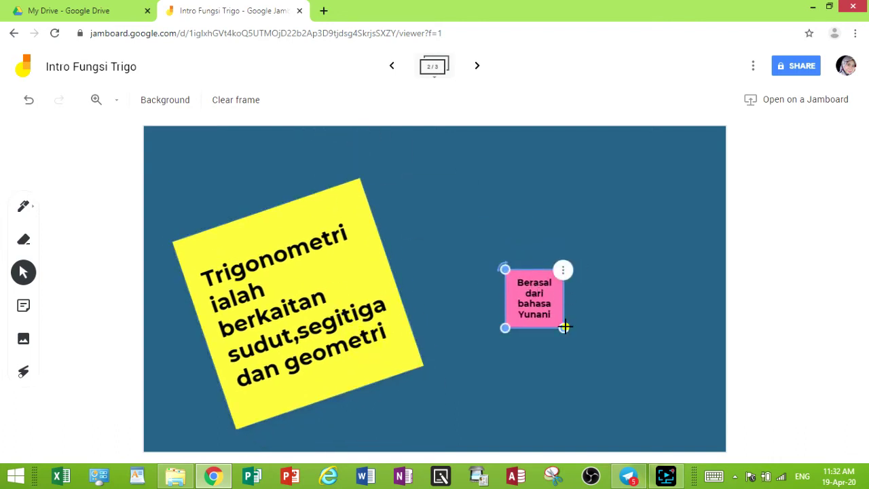
drag(563, 328, 634, 398)
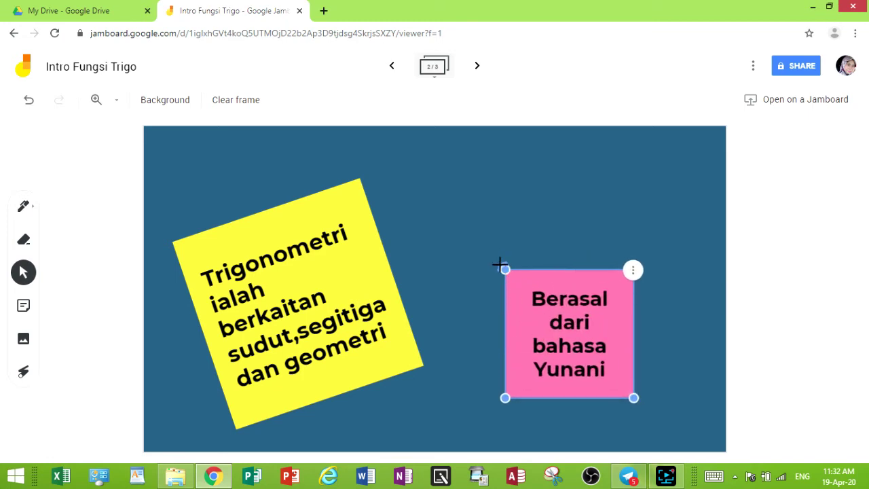
Tilt the pink note clockwise, enlarge it slightly, and move it up beside the yellow note
drag(502, 267, 536, 237)
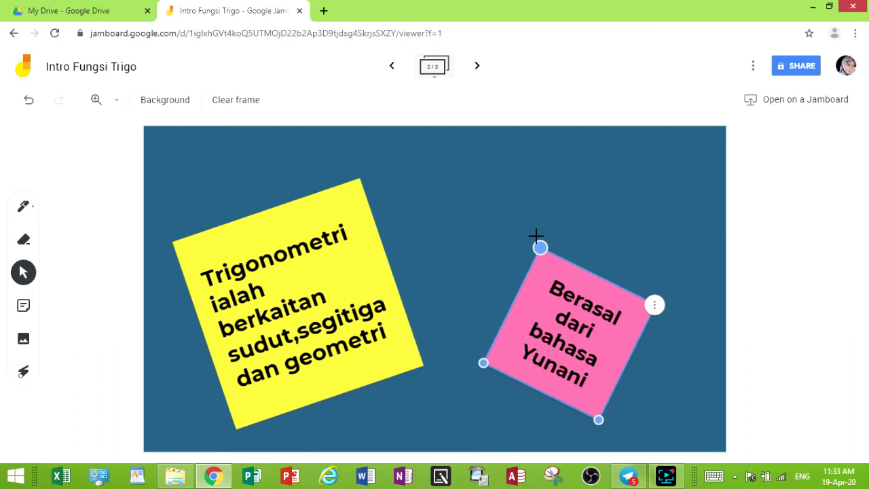
drag(482, 361, 440, 377)
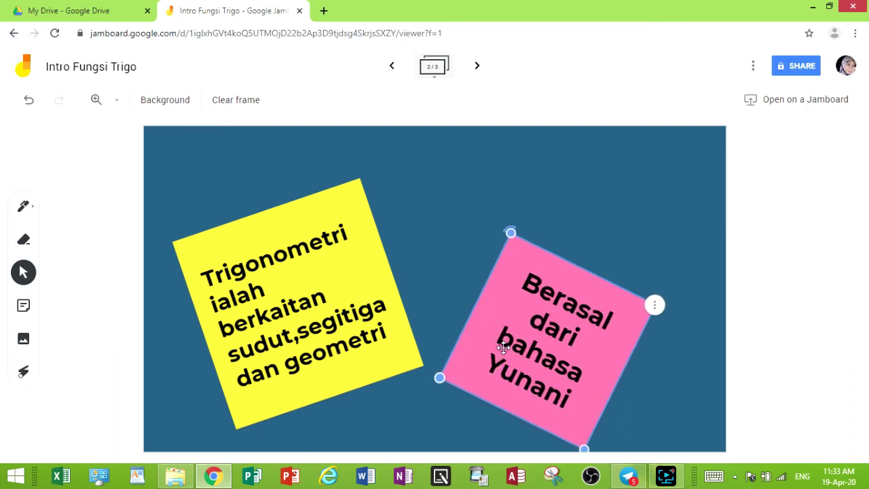
drag(492, 331, 500, 281)
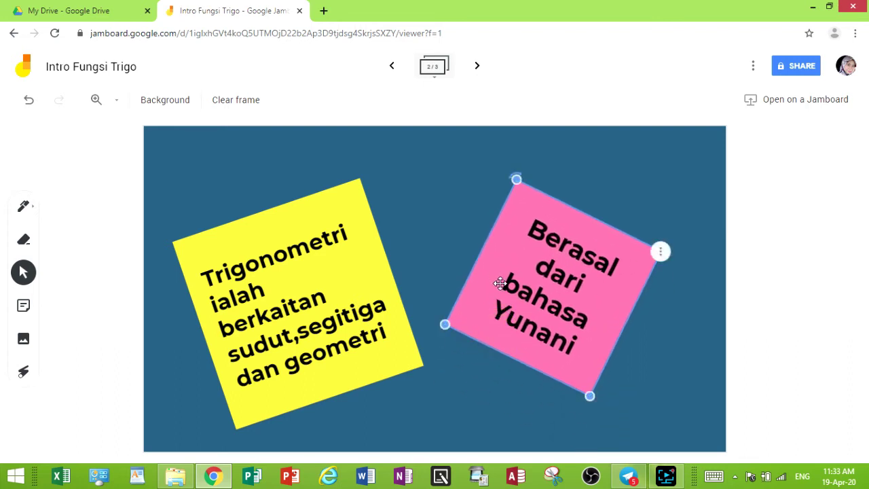
click(664, 351)
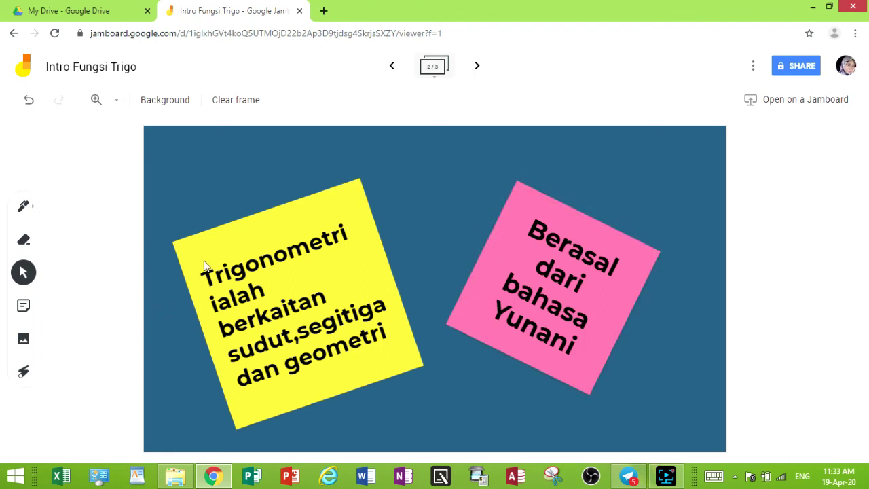
Insert the image "Intro_Fungsi Trigo 3.png" from the device's Downloads folder into the third frame
click(477, 65)
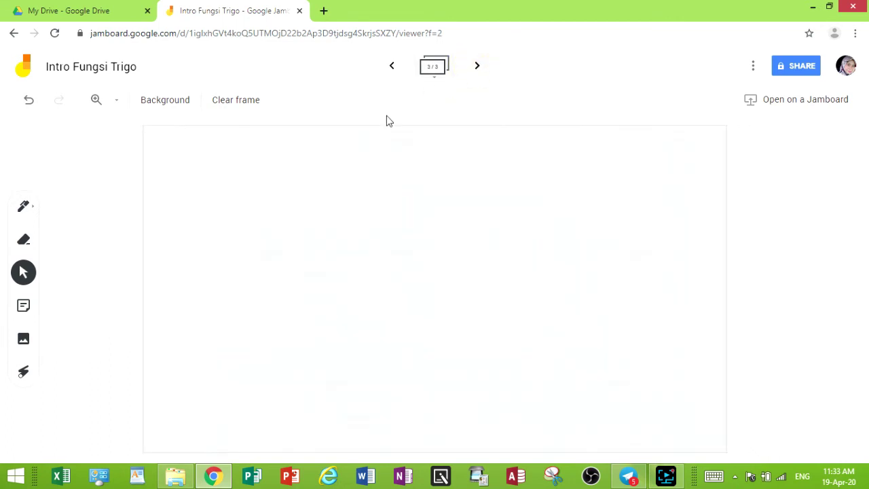
click(23, 341)
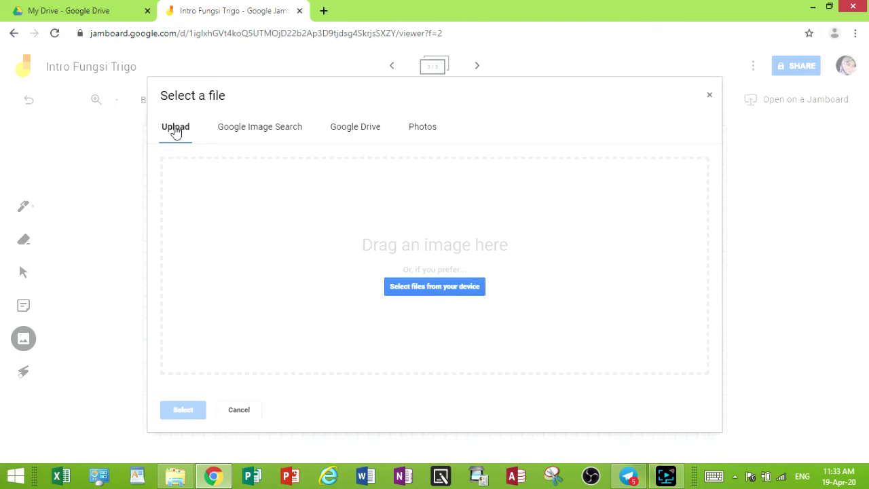
click(411, 292)
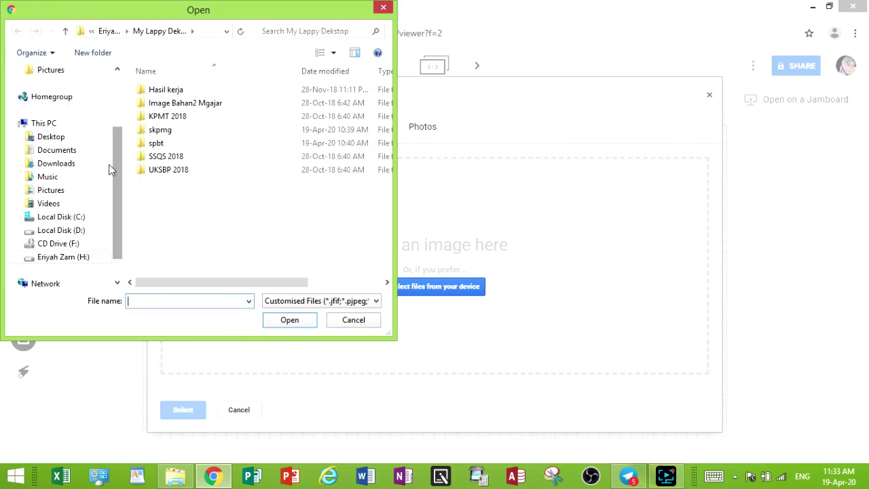
click(76, 165)
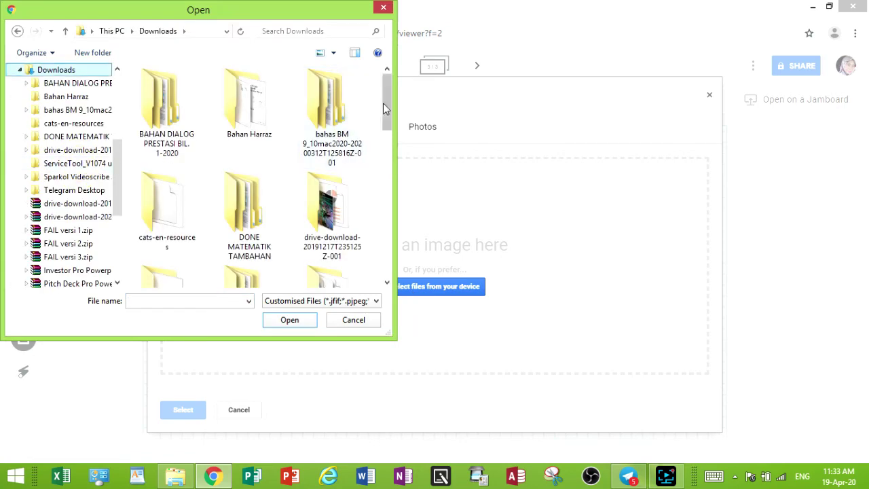
drag(383, 103, 382, 261)
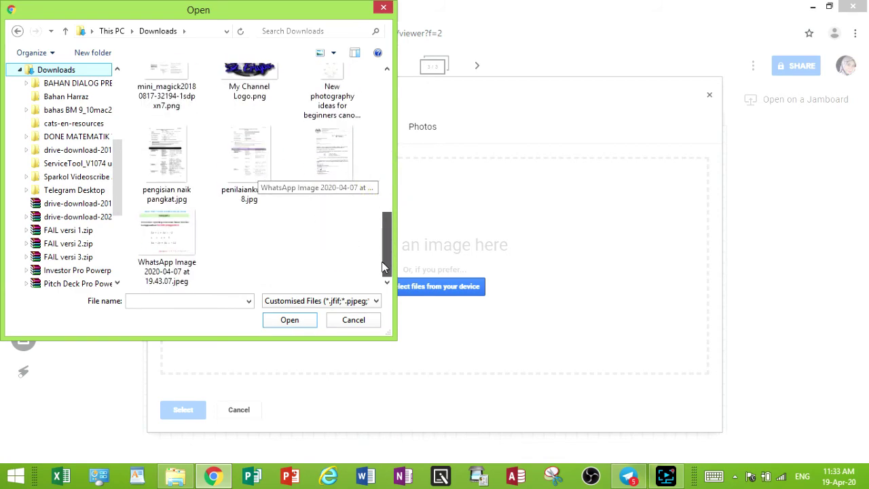
drag(387, 207, 388, 167)
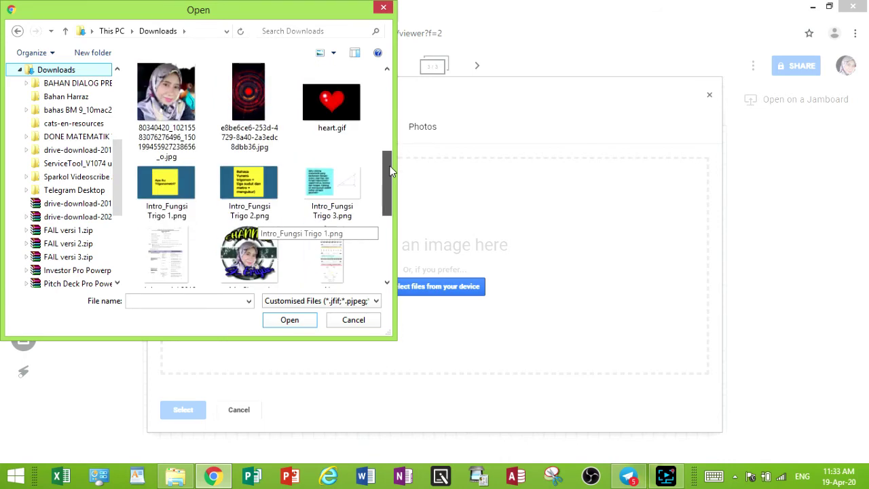
double_click(329, 188)
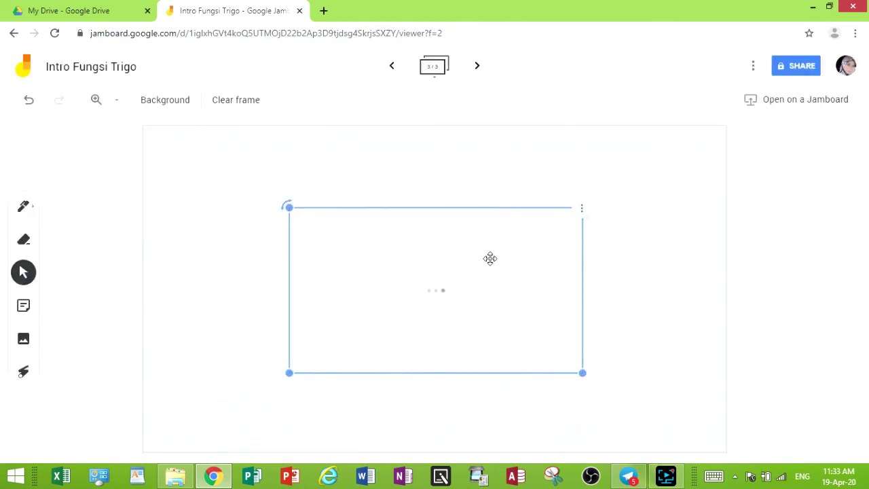
click(711, 285)
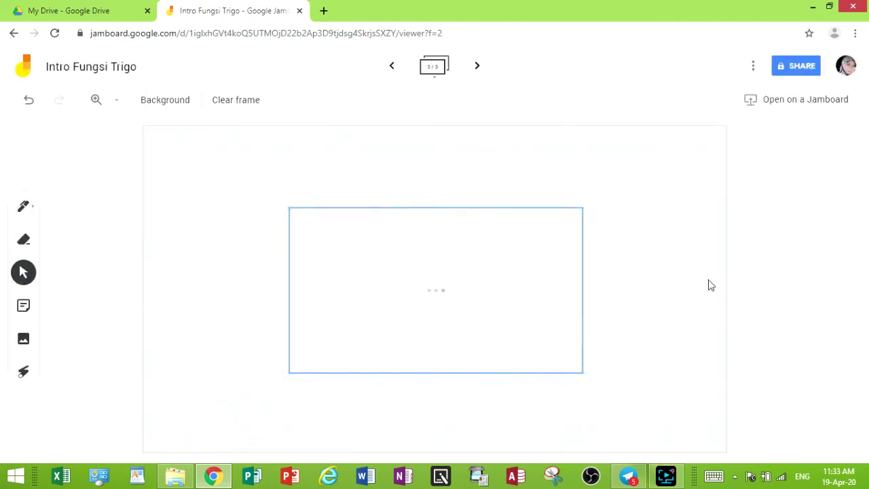